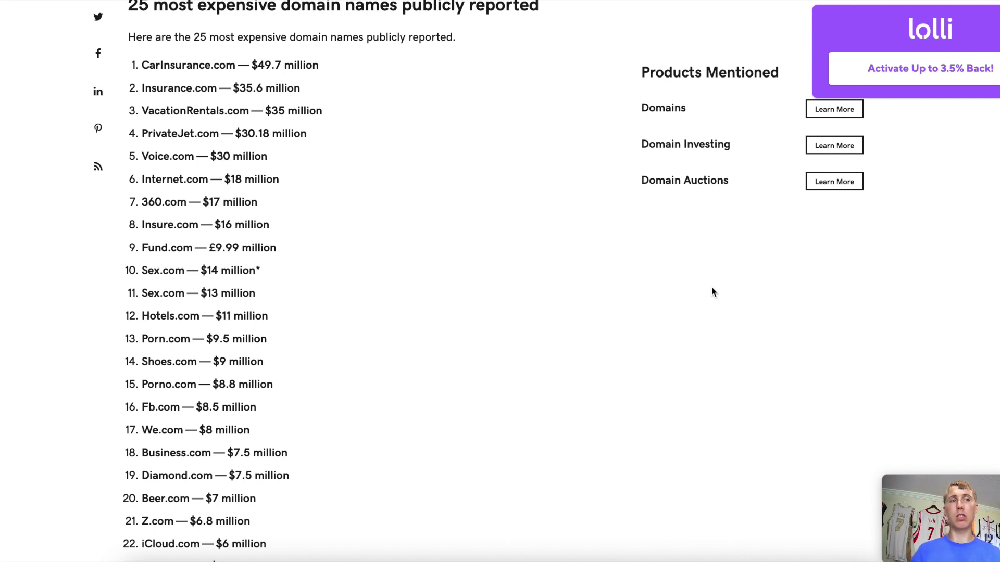
Highlight CarInsurance.com, Insurance.com, VacationRentals.com and PrivateJet.com in GoDaddy's list, then open the ENS article.
scroll(205, 172, "down", 2)
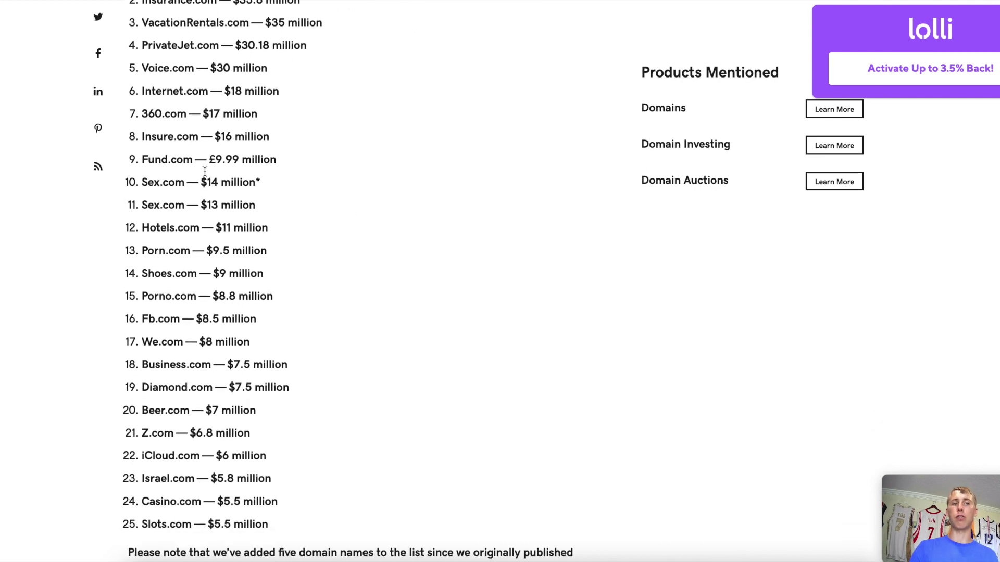
scroll(205, 171, "up", 4)
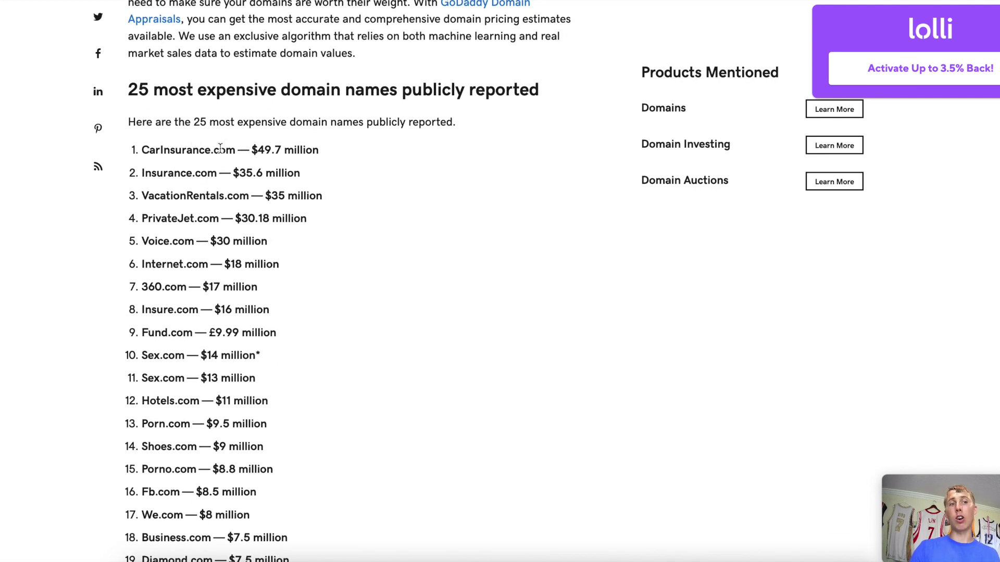
triple_click(221, 149)
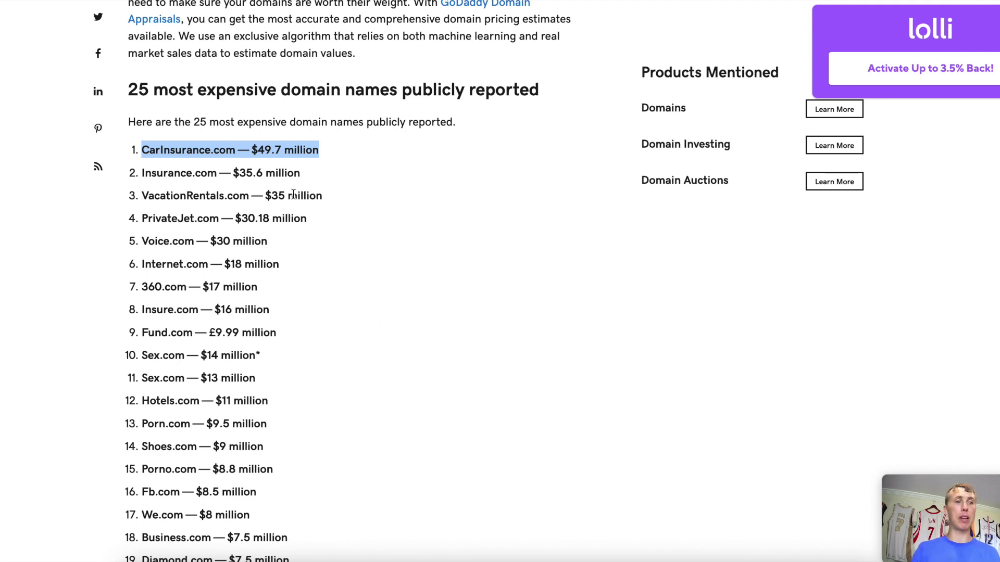
scroll(293, 194, "down", 1)
triple_click(211, 123)
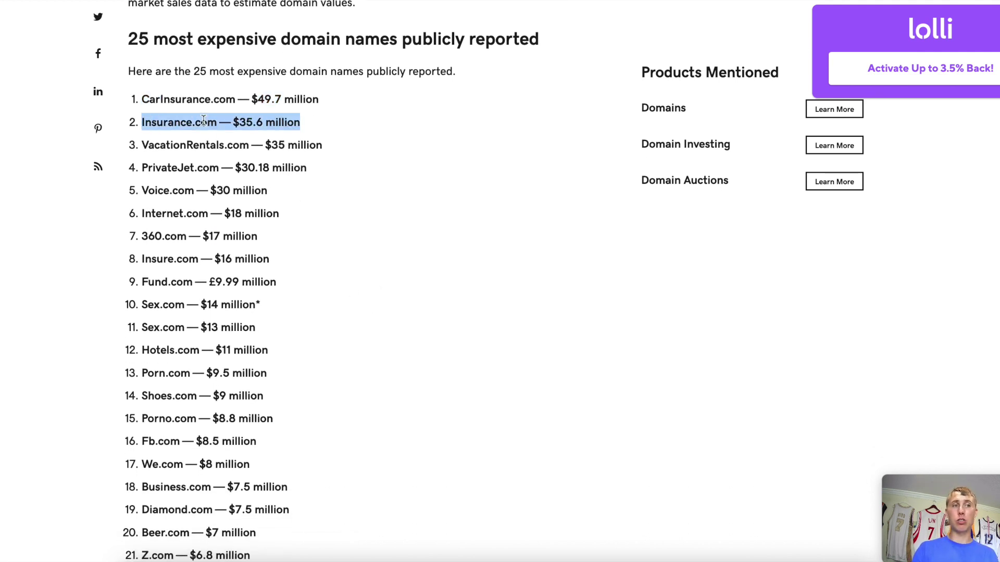
triple_click(237, 154)
triple_click(218, 178)
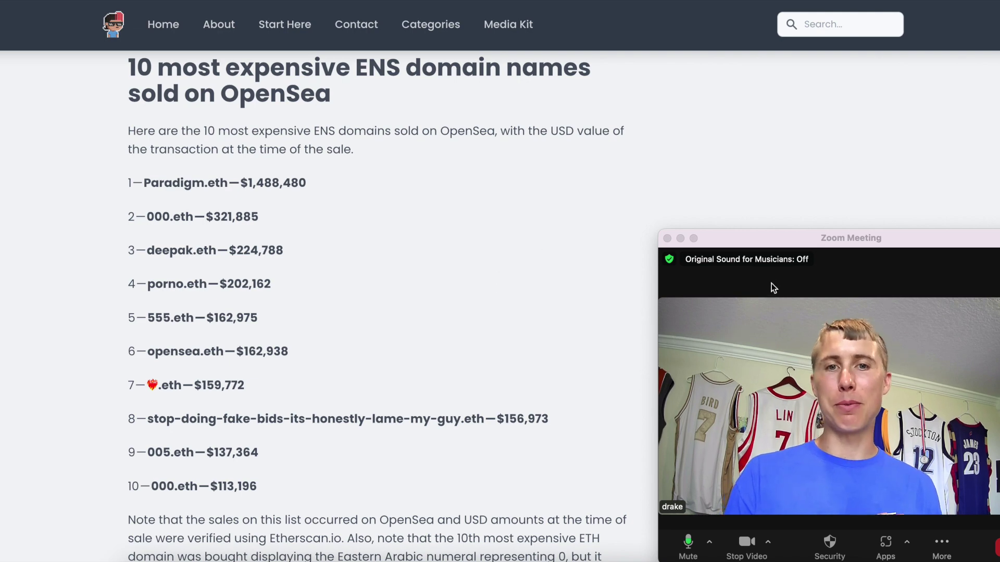
left_click(681, 239)
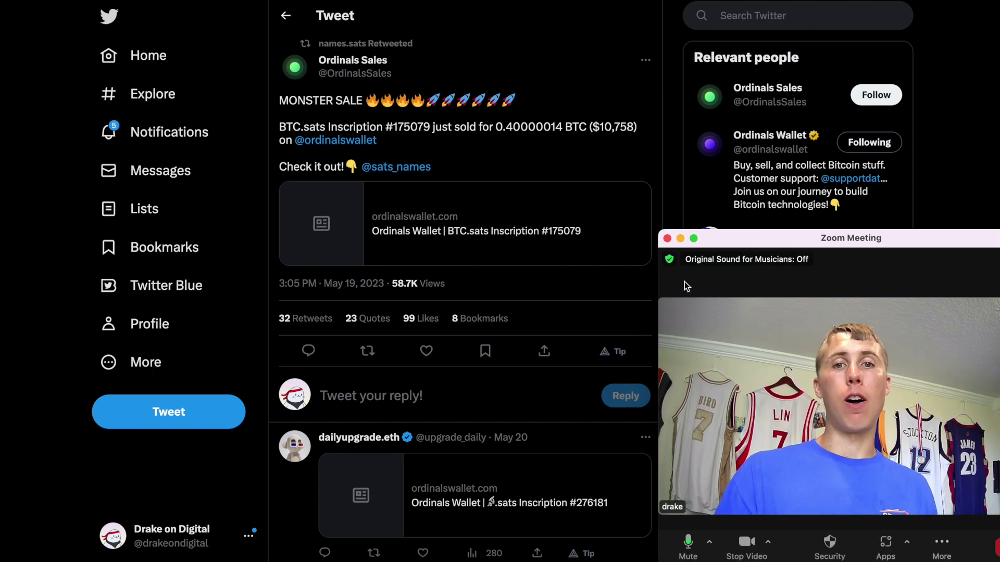
Open the .SATS thread and highlight the sentence defining a .sats domain.
left_click(681, 241)
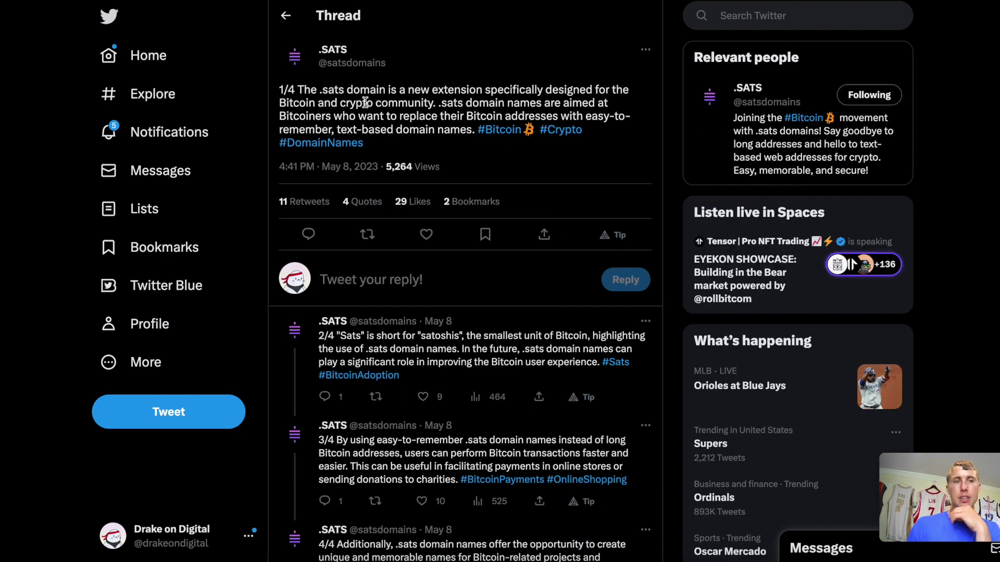
left_click_drag(360, 90, 600, 113)
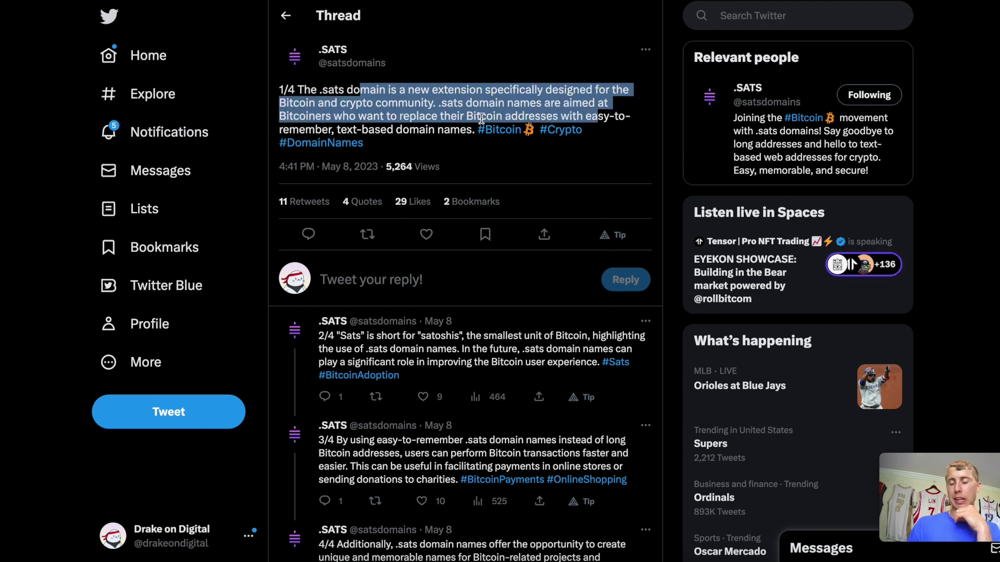
left_click(527, 176)
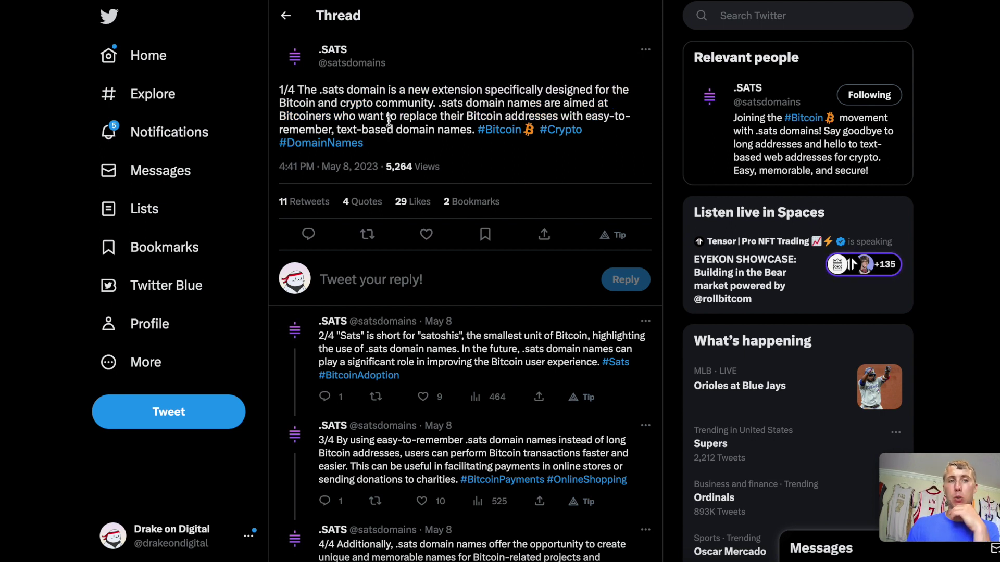
Highlight the lines on replacing Bitcoin addresses and text-based domain names, then start a reply.
left_click_drag(389, 116, 331, 130)
left_click(462, 137)
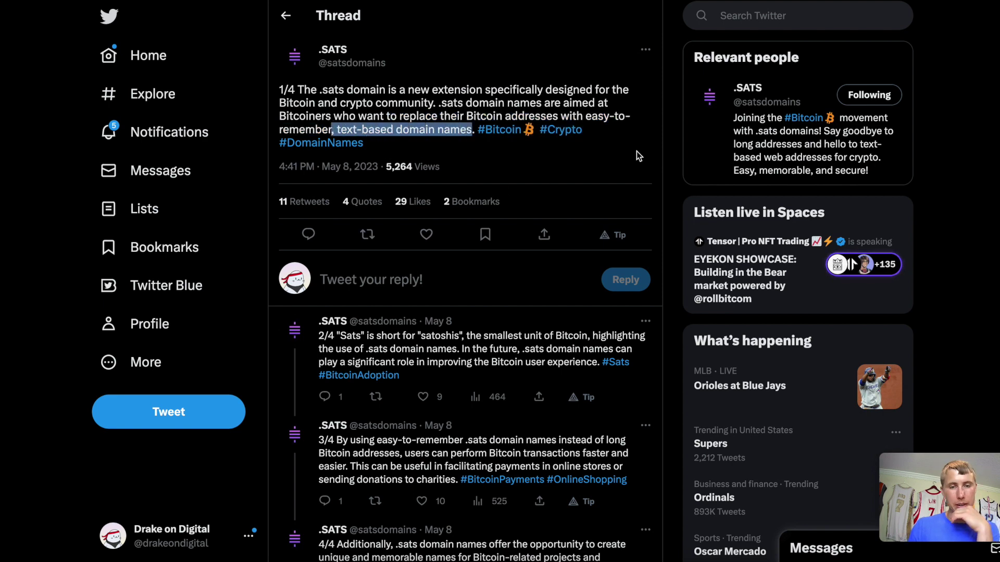
left_click(534, 298)
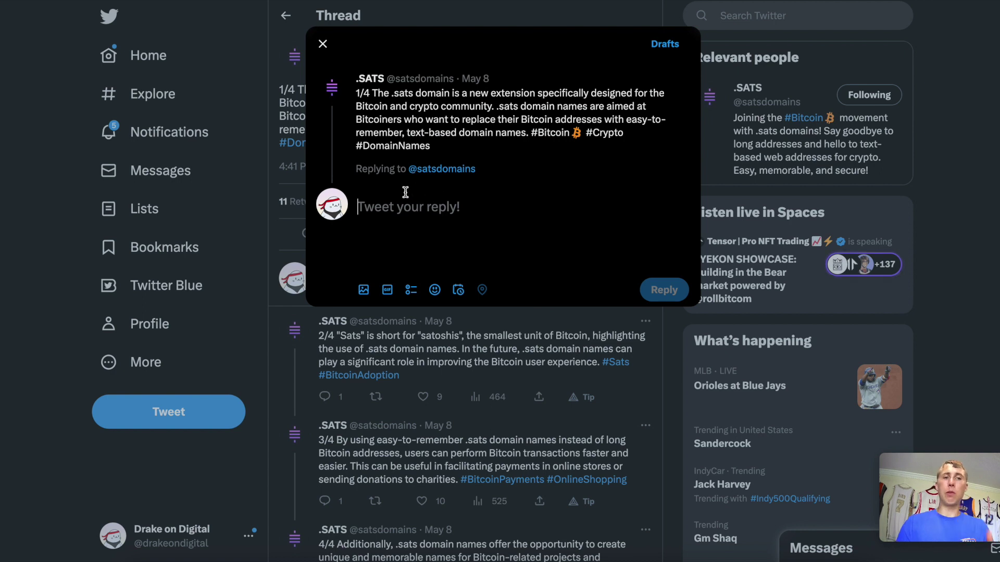
Paste a Bitcoin address into the reply box and select the whole address.
type("bc1qwmlvclapfq8tu84hrng4g484smkjywqaar5zxl")
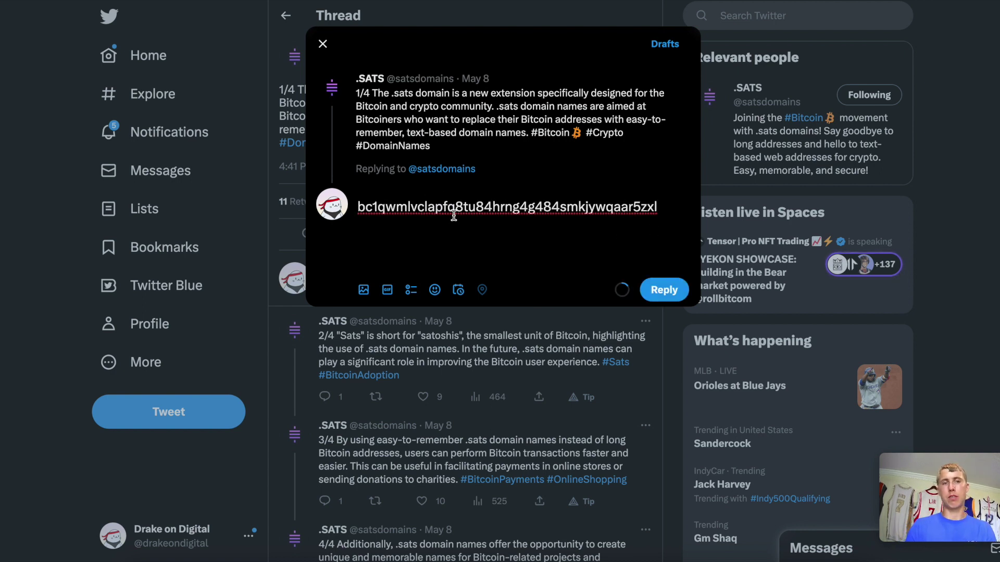
double_click(501, 208)
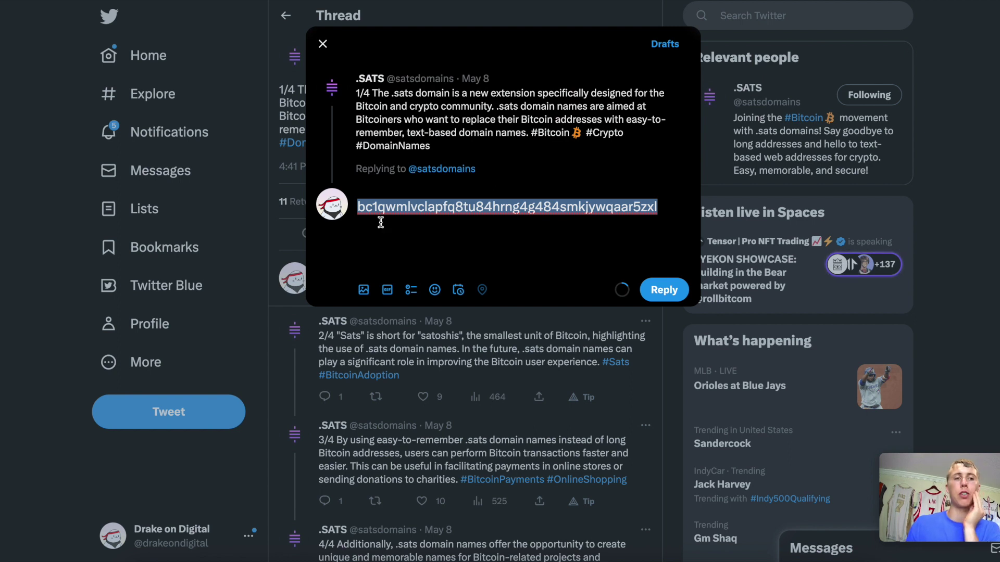
left_click(372, 209)
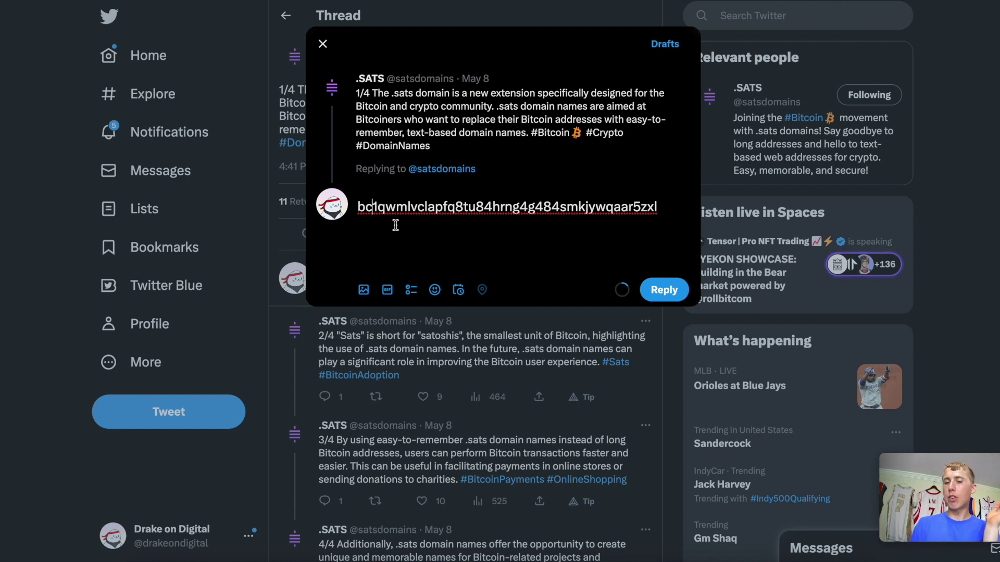
double_click(427, 201)
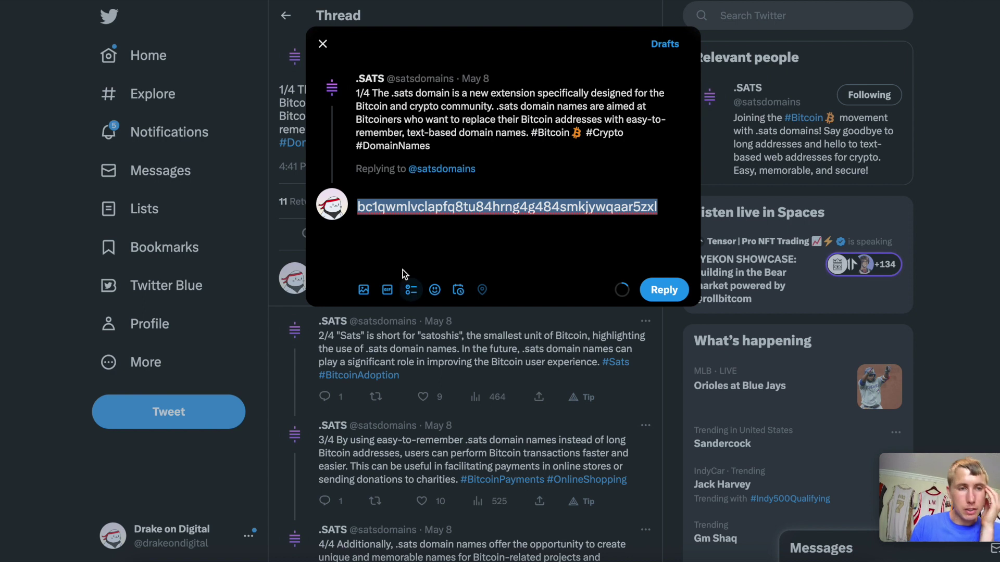
left_click(437, 211)
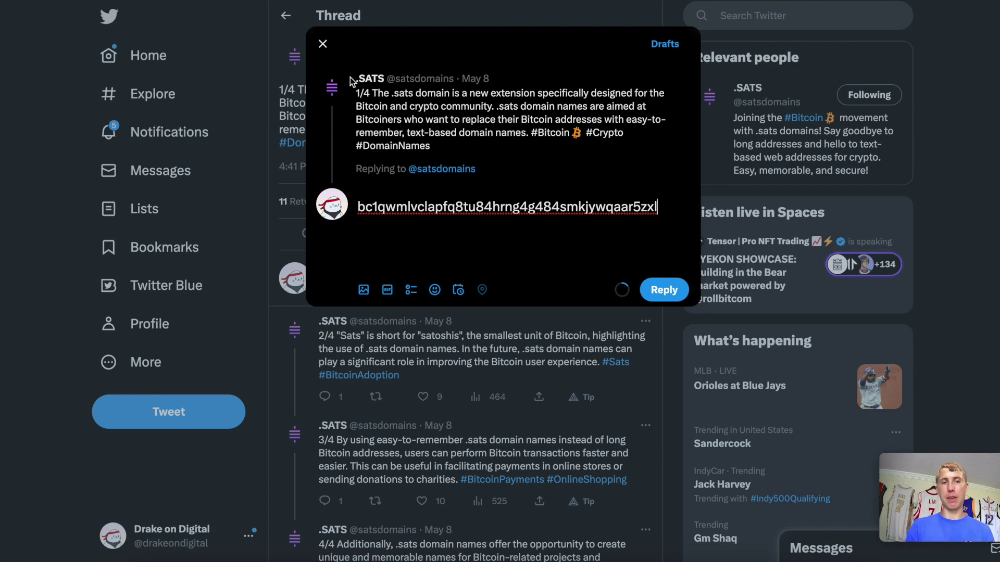
Close the reply composer and discard the unsent draft.
left_click(323, 44)
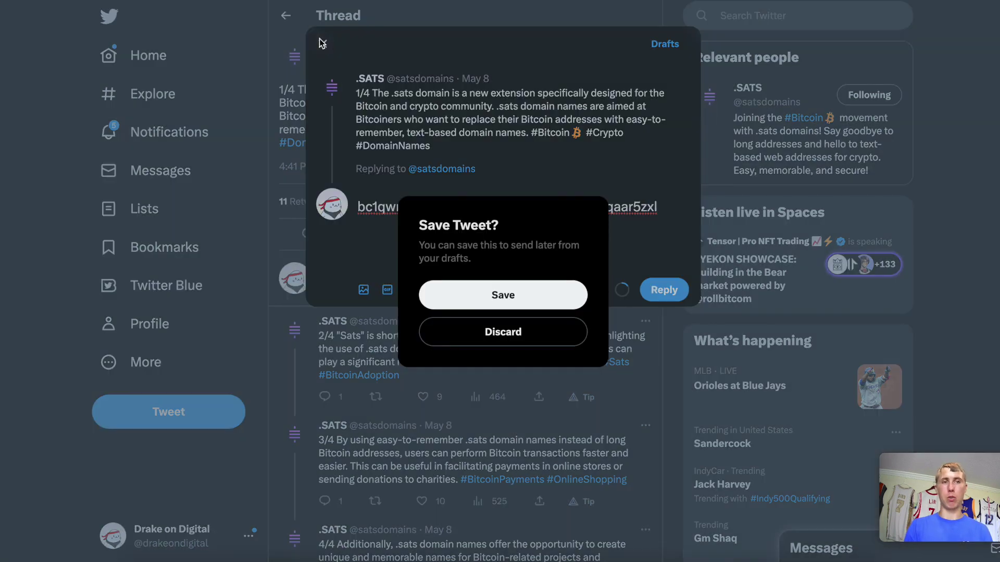
left_click(495, 348)
left_click(669, 370)
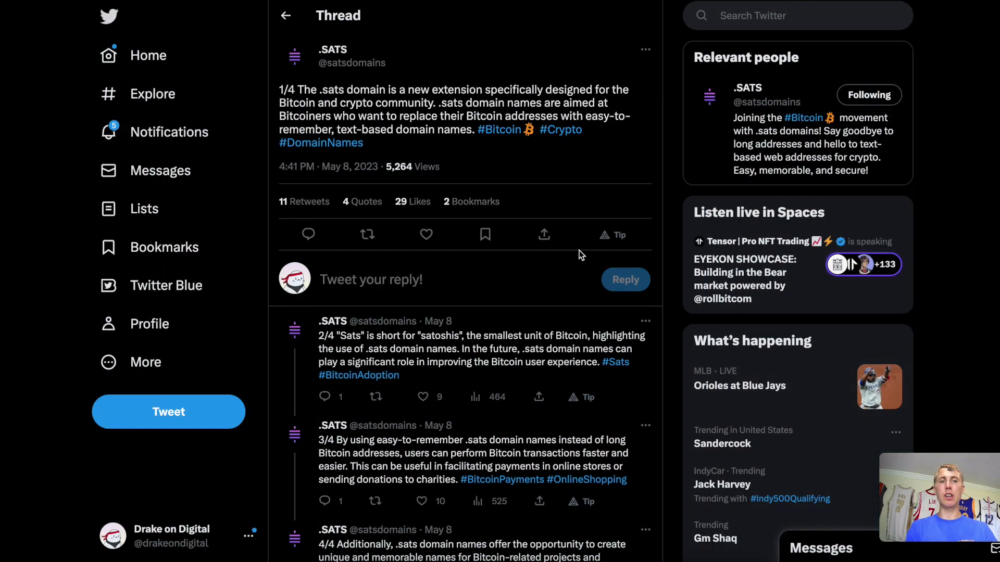
scroll(450, 168, "down", 2)
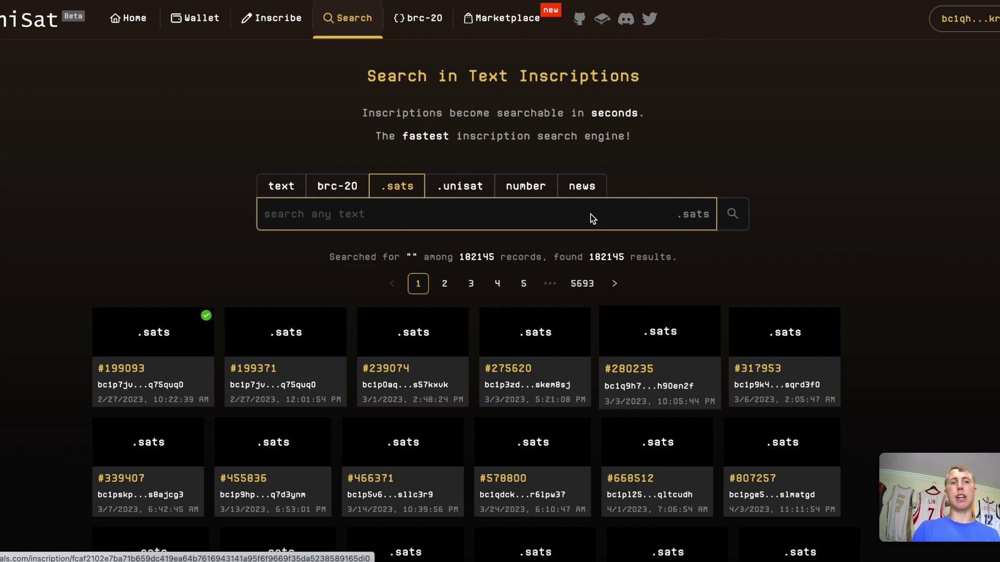
Visit UniSat's Inscribe page, look over the wallet install page, and return to Inscribe.
left_click(273, 18)
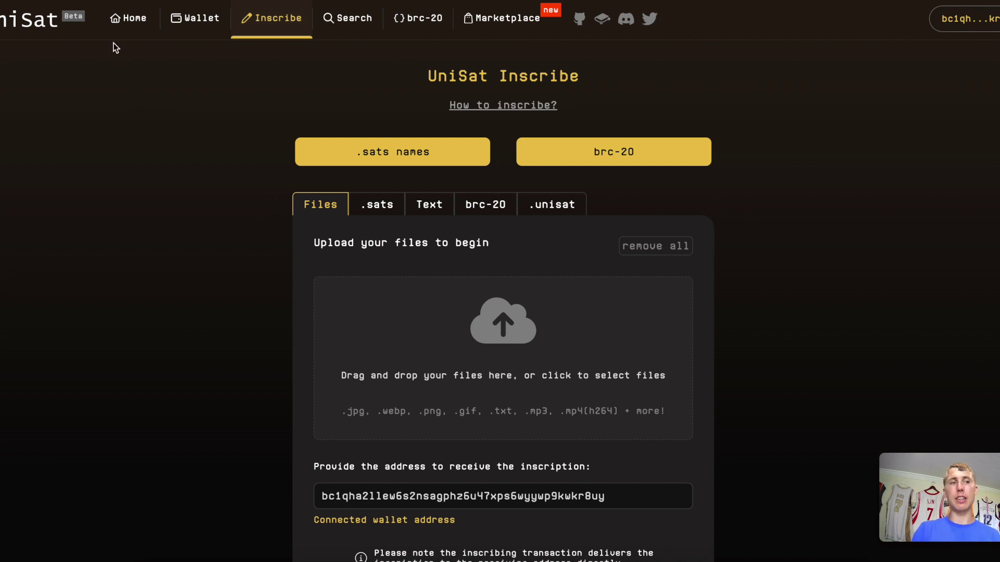
left_click(181, 24)
scroll(333, 417, "down", 2)
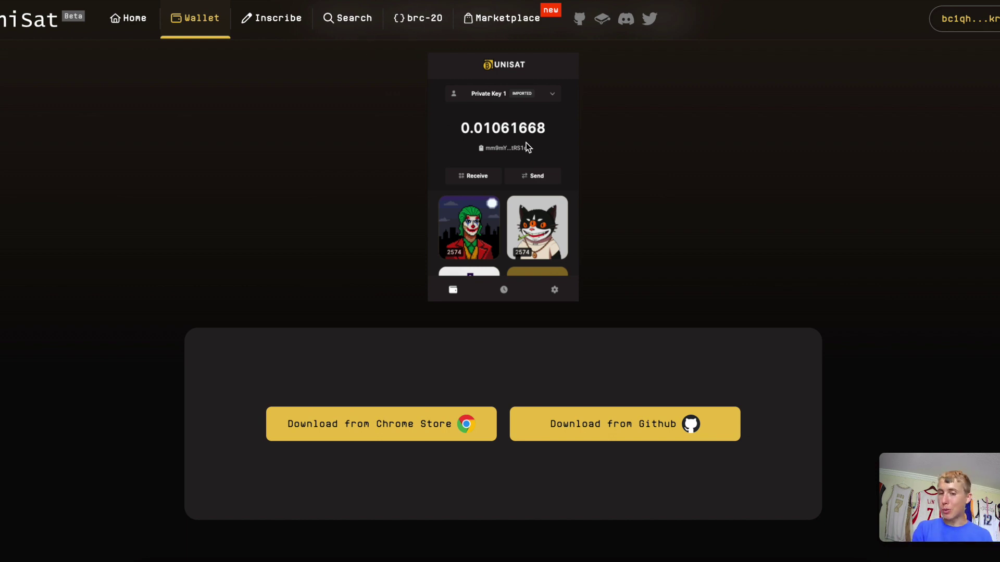
left_click(280, 31)
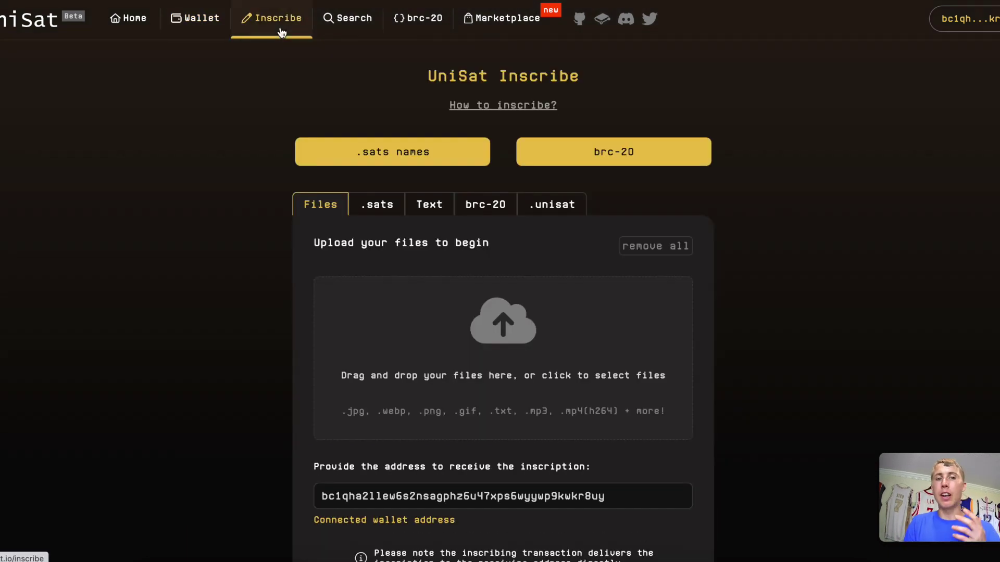
Enter youtubecryptobitcoin.sats as the .sats name, check it, and confirm it.
left_click(420, 163)
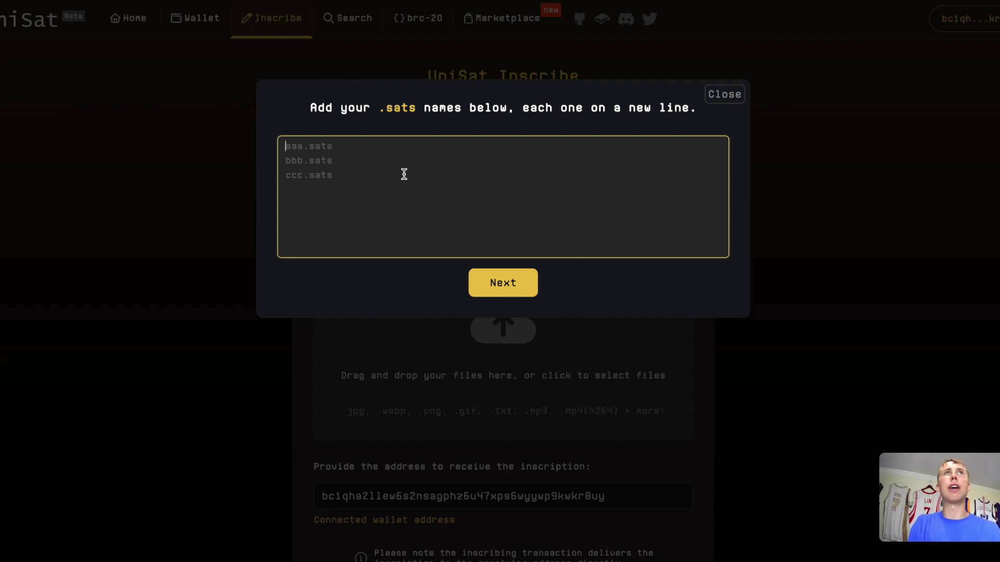
type("youtube")
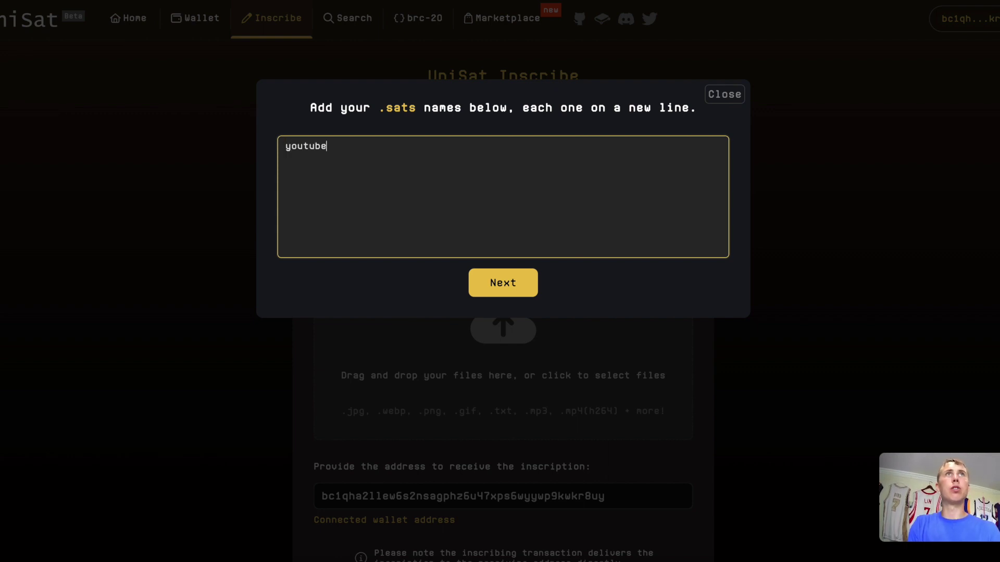
type("cryp")
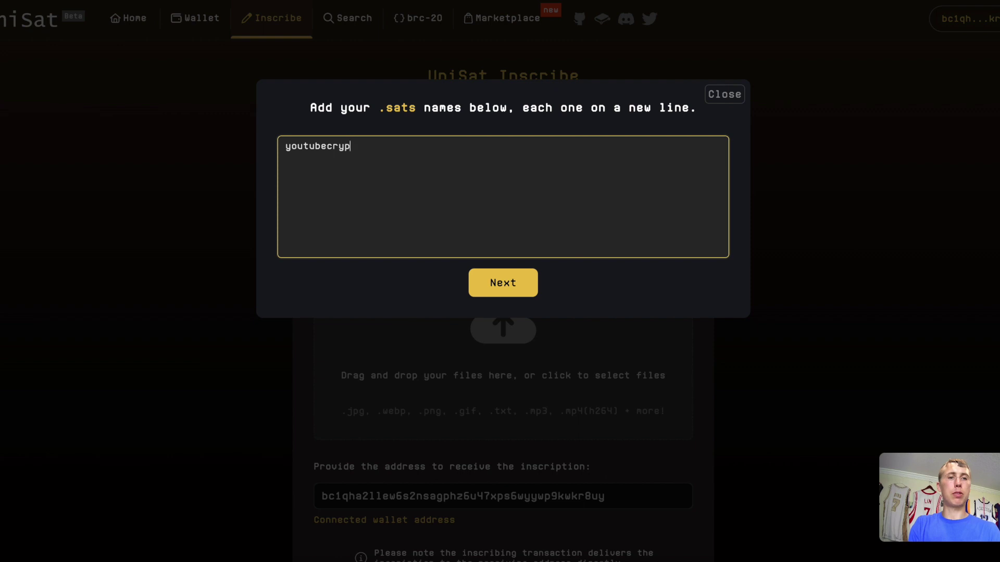
type("tobitcoin")
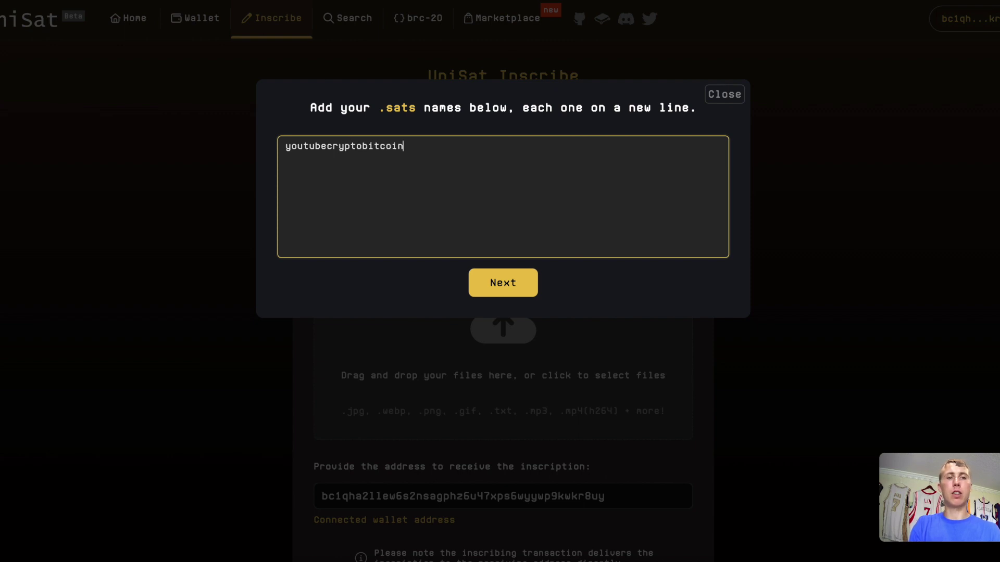
type(".s")
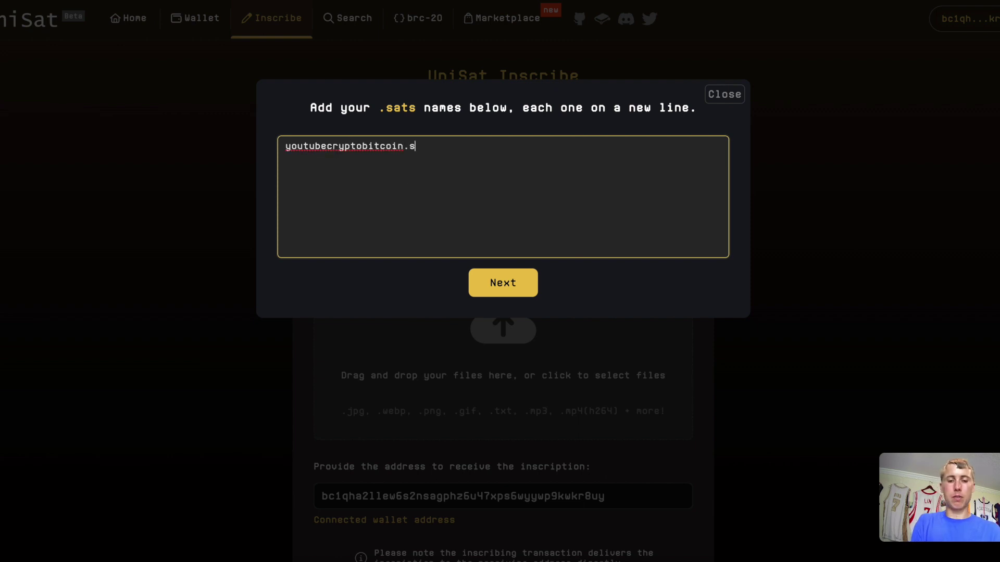
type("ats")
left_click(522, 285)
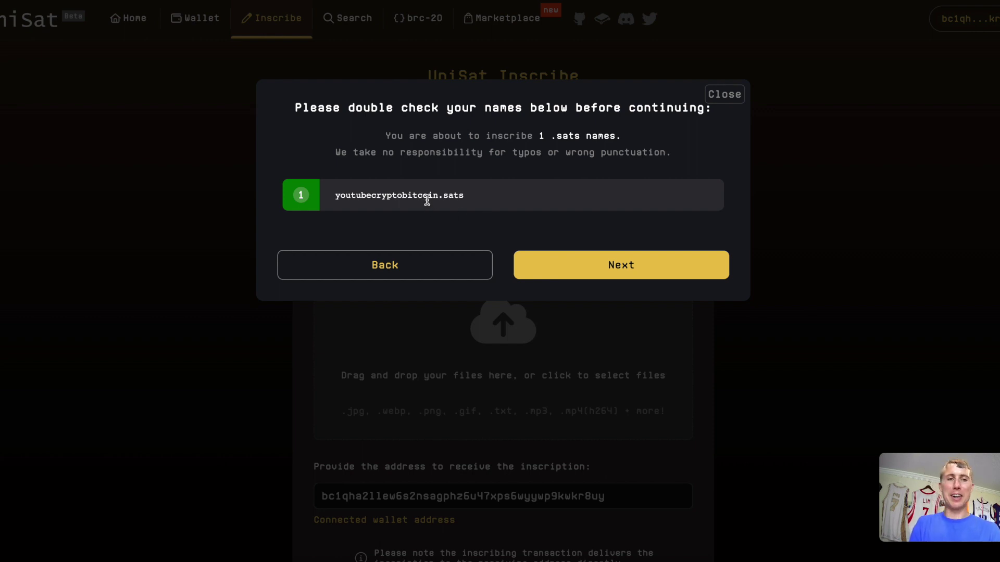
left_click(654, 279)
Pick the Economy fee of 31 sats/vB, bringing the total near 8000 sats (~$2.15).
scroll(537, 350, "down", 4)
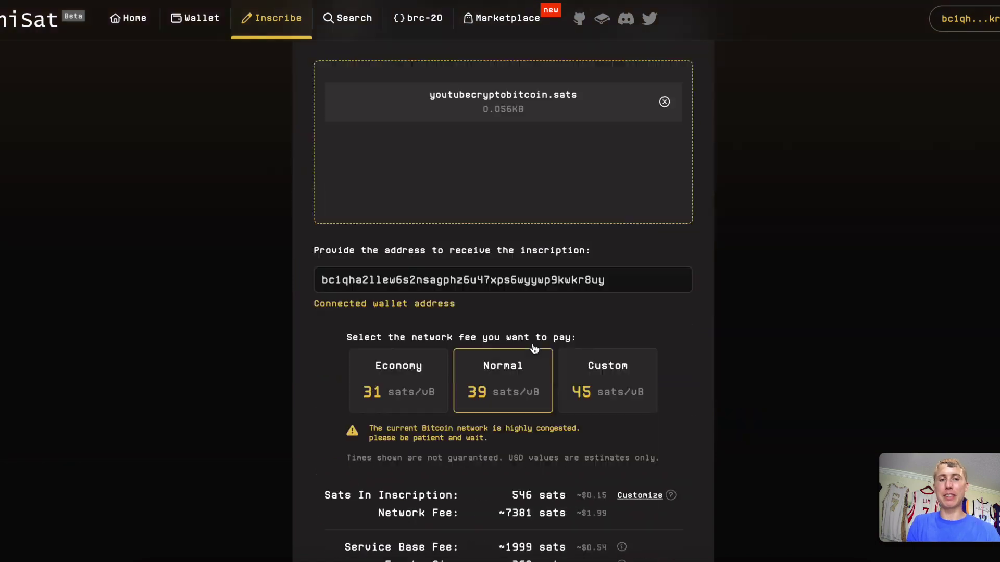
scroll(534, 348, "down", 5)
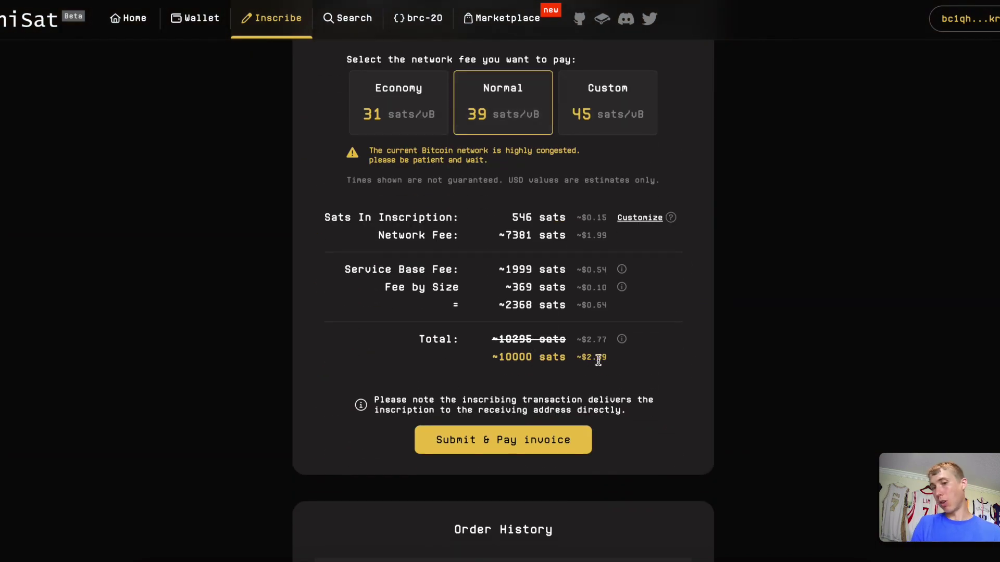
left_click(385, 111)
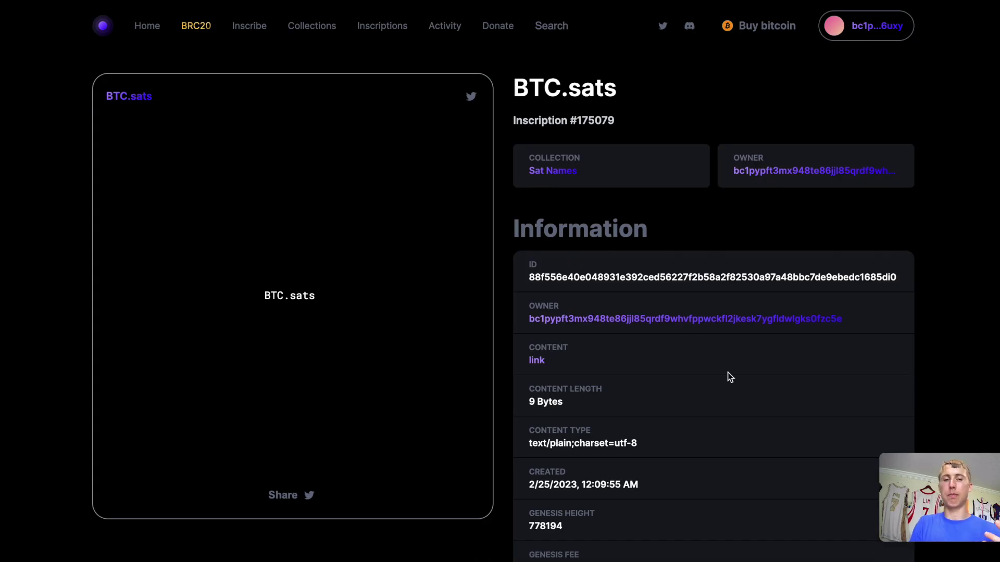
scroll(727, 373, "down", 1)
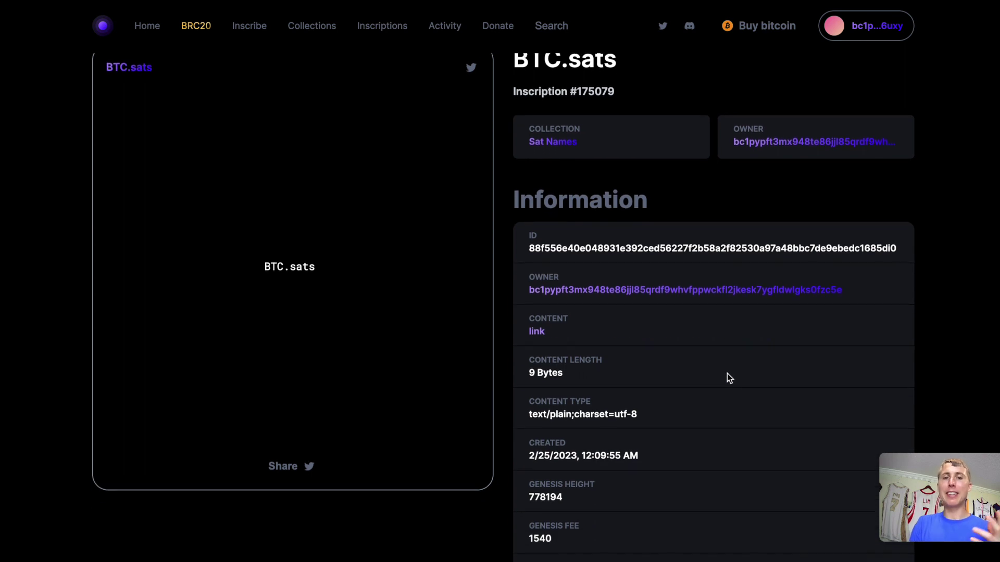
Review the BTC.sats inscription information, then open mempool's Next Block page in a new tab.
scroll(727, 374, "down", 2)
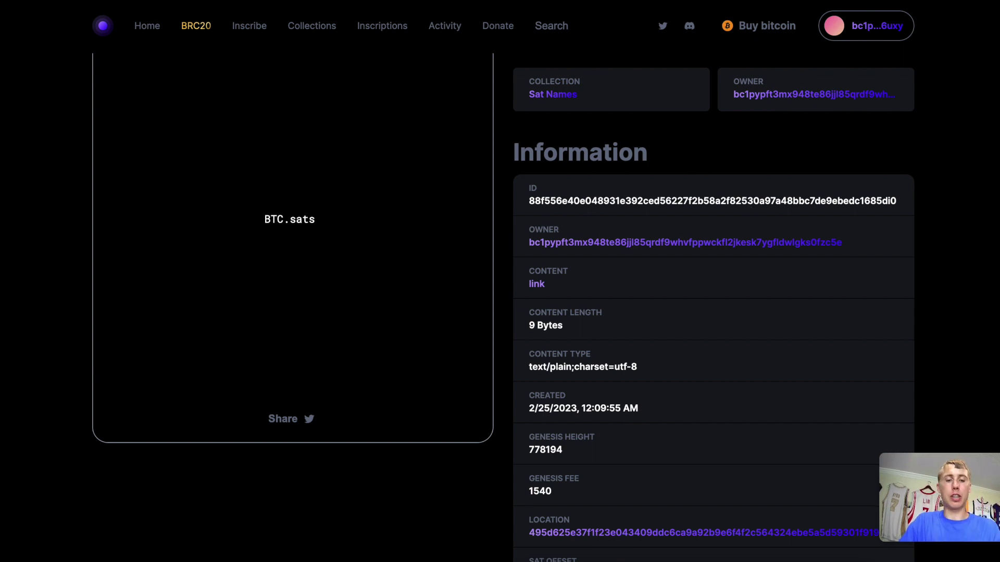
key("ctrl+t")
type("blo")
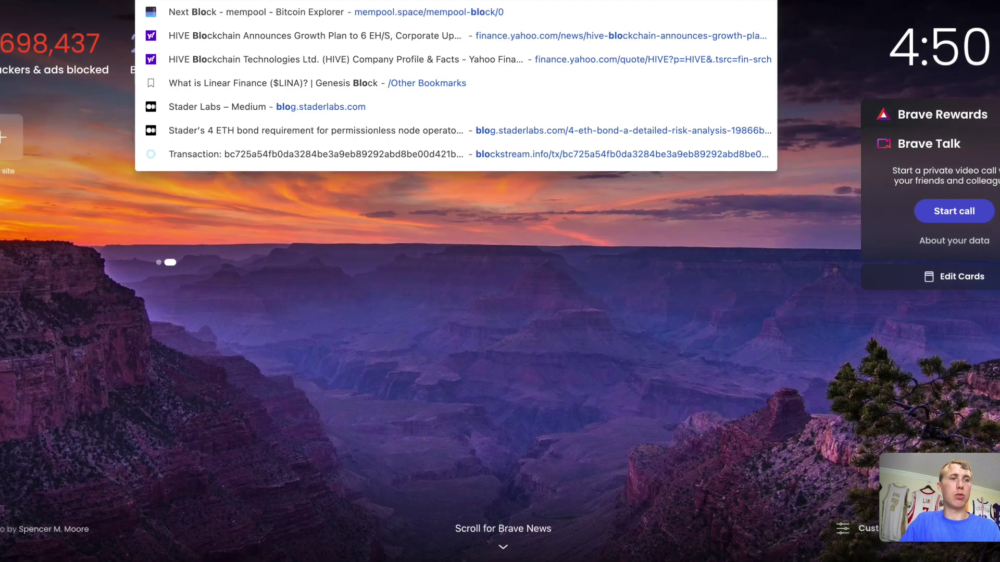
left_click(180, 11)
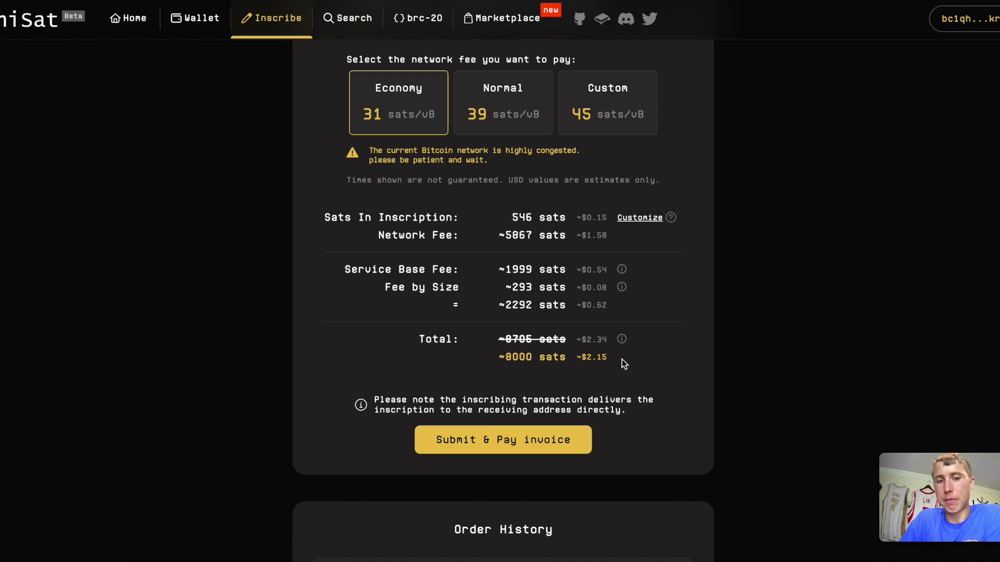
Highlight the $2.15 total on UniSat's Inscribe page and reopen the .sats names entry box.
left_click_drag(582, 363, 608, 359)
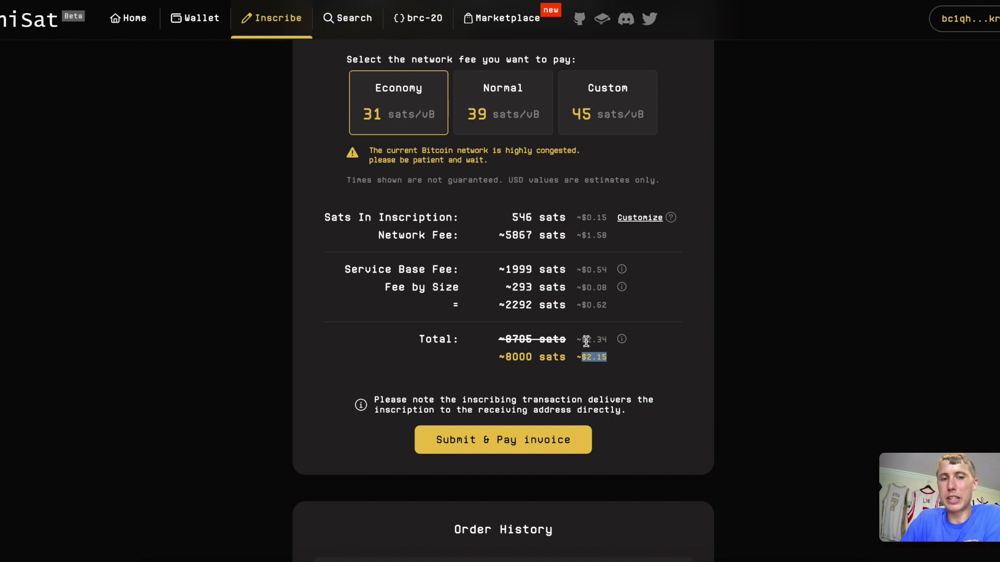
scroll(396, 115, "up", 9)
scroll(384, 88, "down", 1)
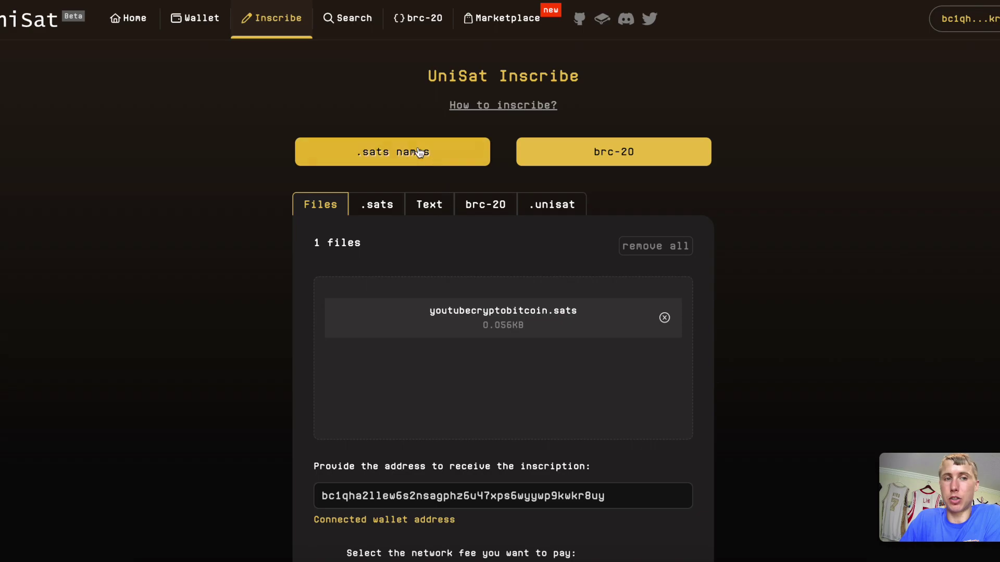
left_click(419, 152)
Enter apple.sats and hershey.sats, run the check, and return to edit the list.
left_click(358, 155)
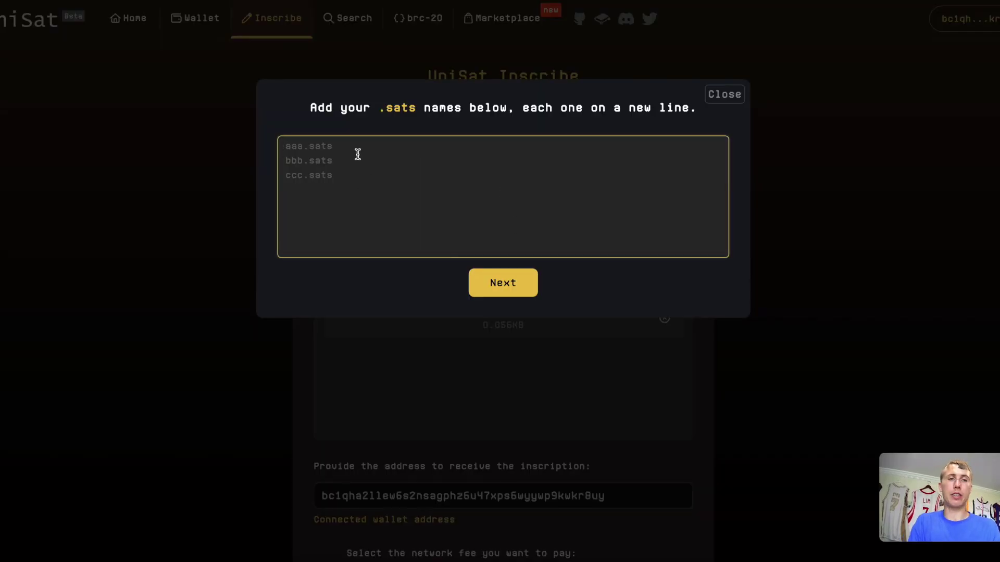
type("a")
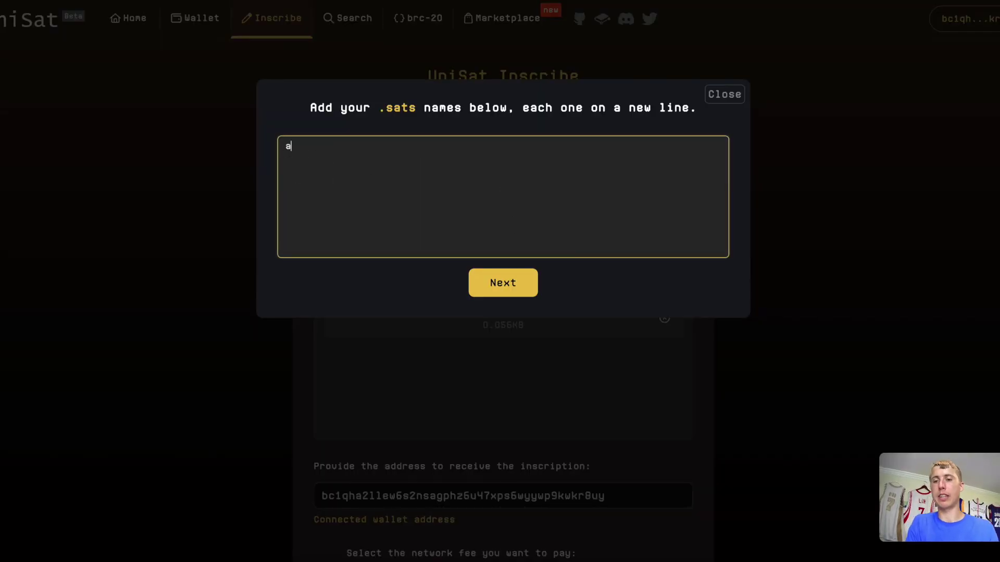
type("pplie.s")
key("BackSpace")
key("BackSpace")
key("BackSpace")
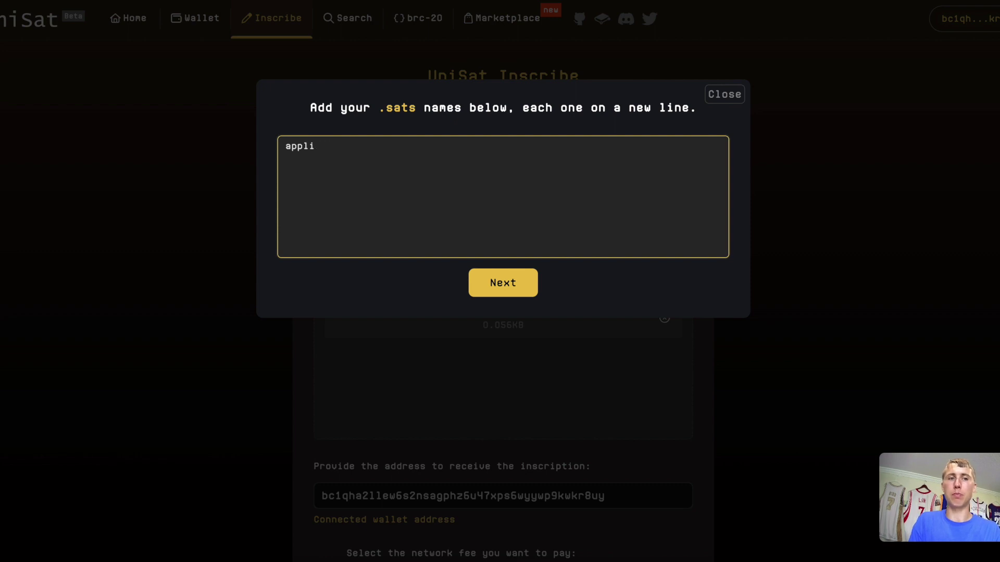
type("e.sats")
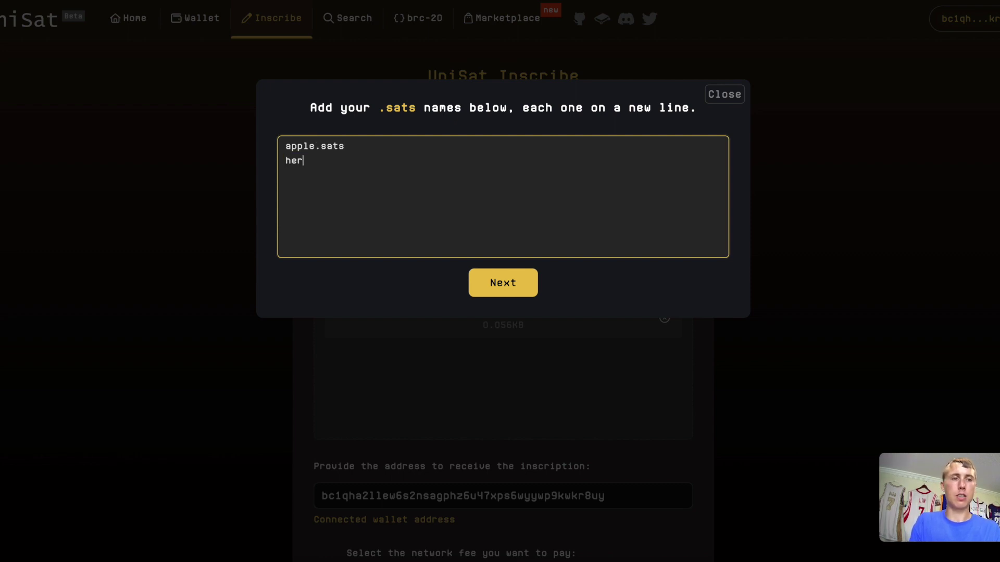
type("shey.sat")
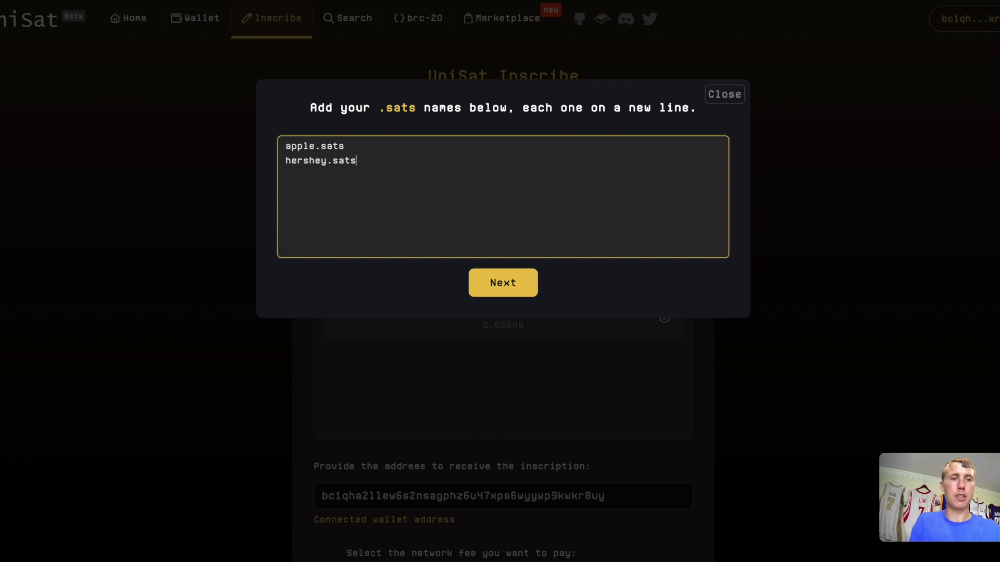
type("s")
key("Return")
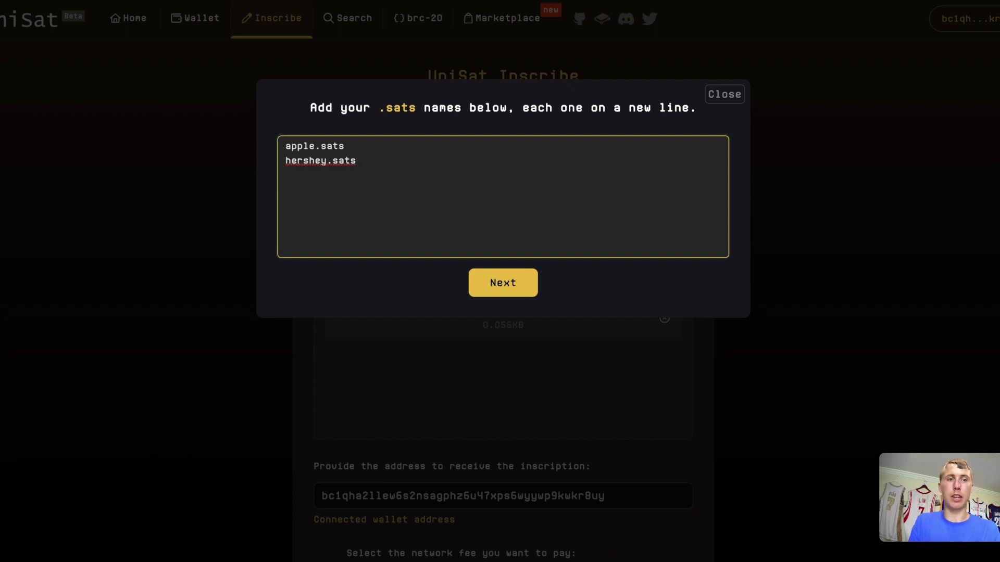
left_click(517, 289)
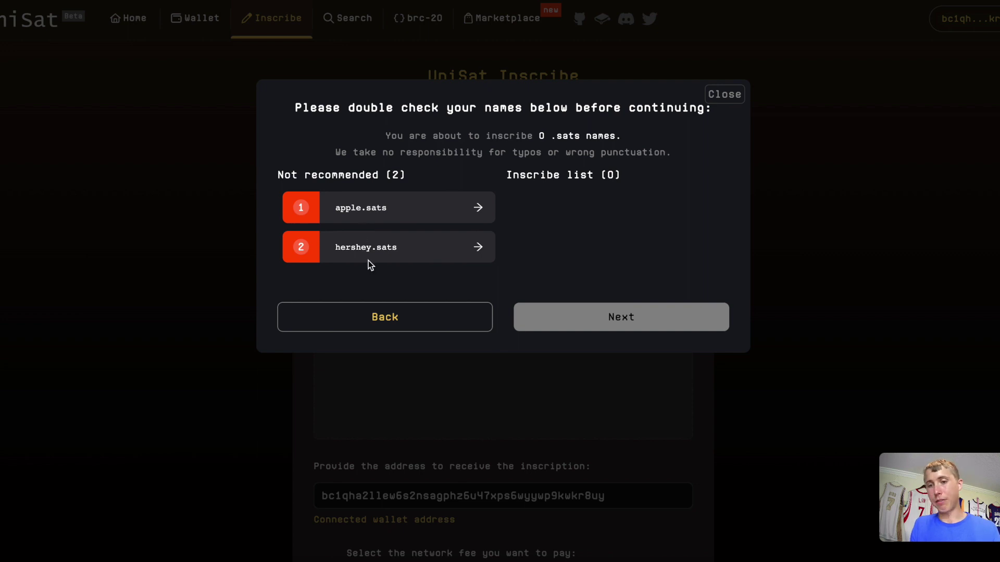
left_click(380, 311)
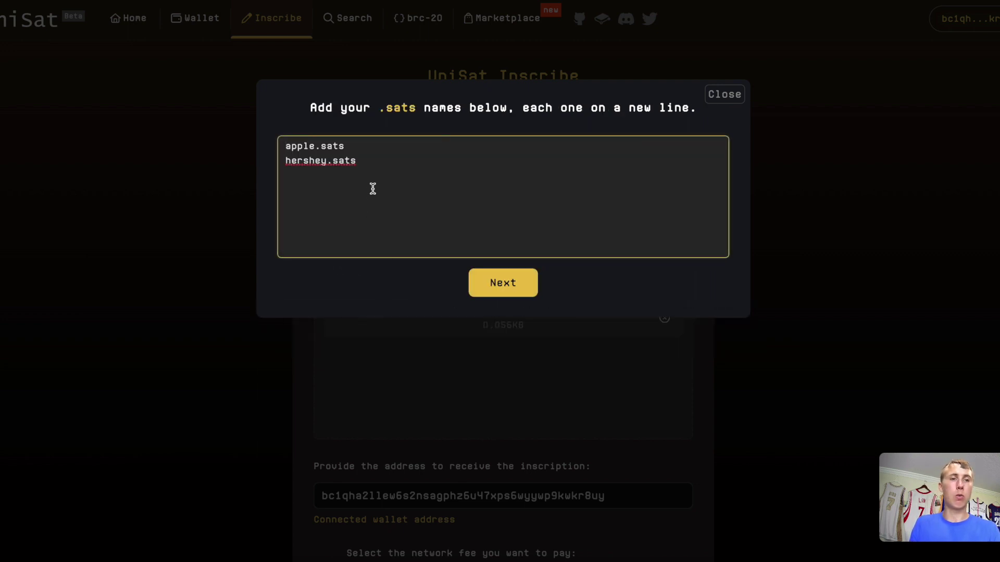
Add random-letter test names like dsaflnldsajkfnads.sats and dkfnapjkdsnf.sats, then review the list.
type("dsaflnldsajkfnads")
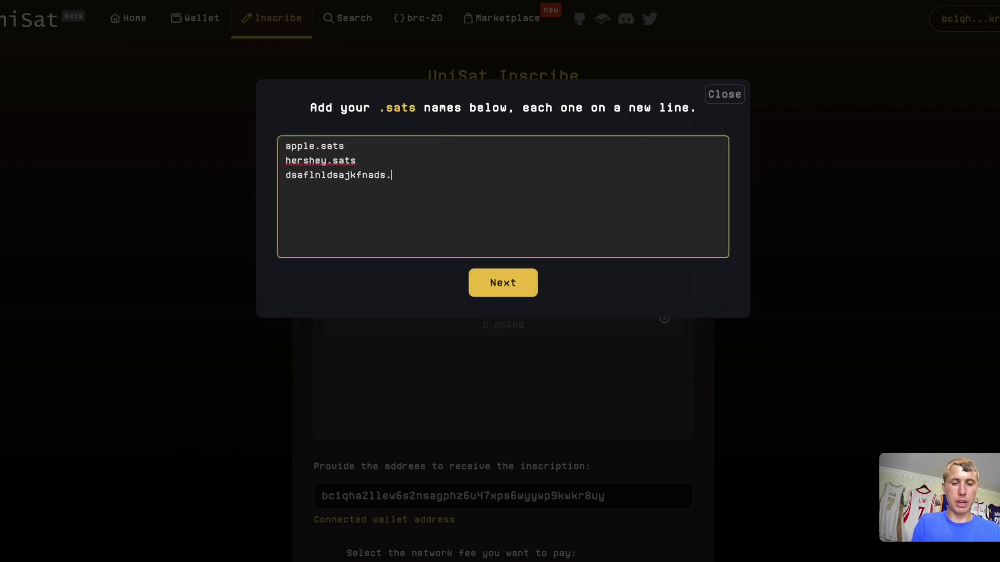
type(".sats")
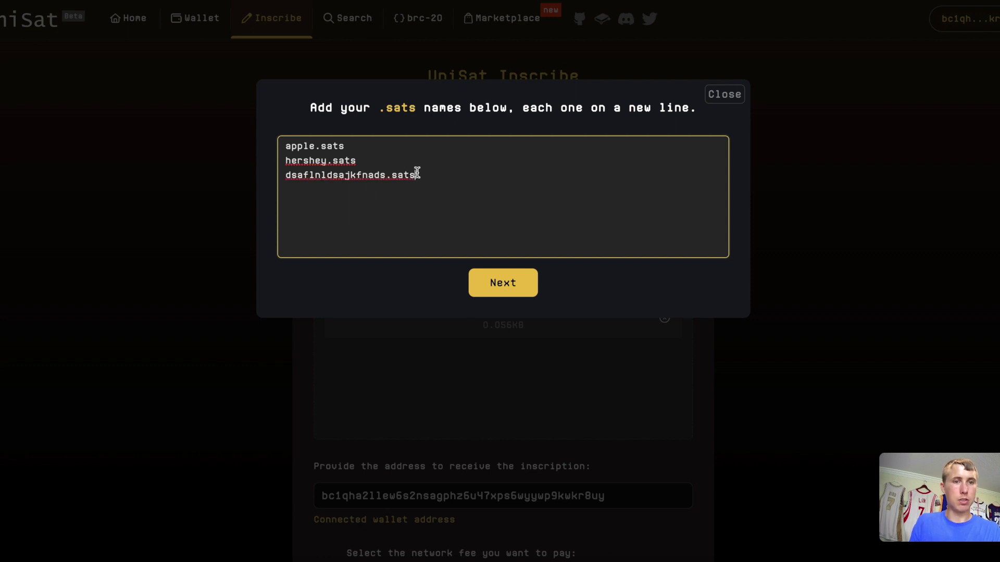
left_click_drag(415, 172, 392, 172)
left_click(429, 200)
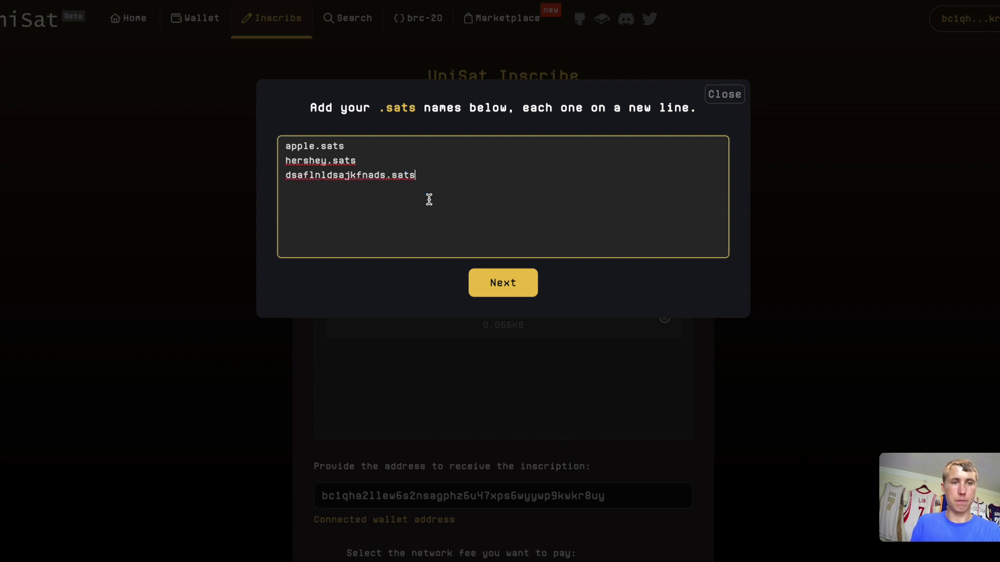
type("dkfnapjkdsnf.sats ")
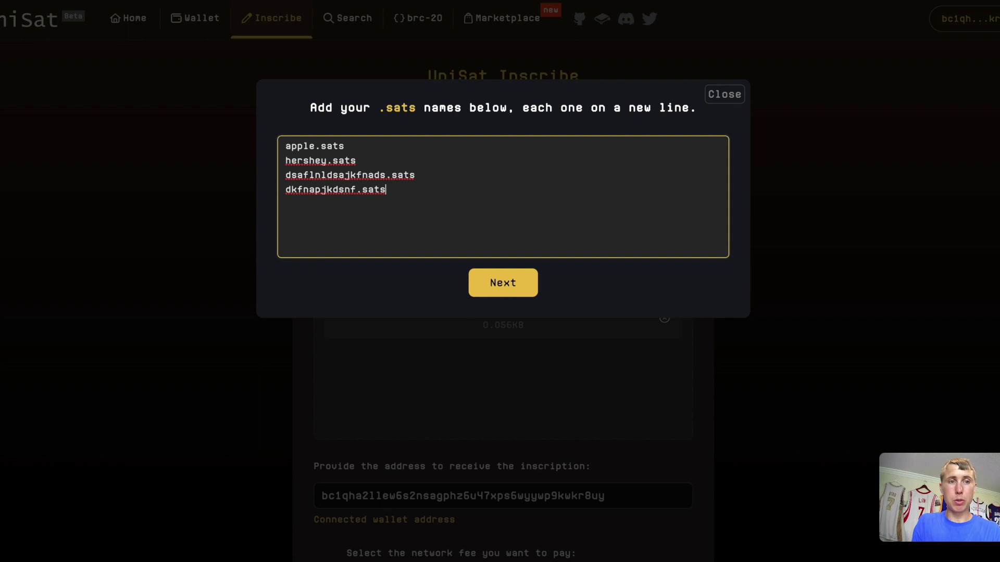
type("dfsakjdsnfljadnsfasdflknasdlfnj")
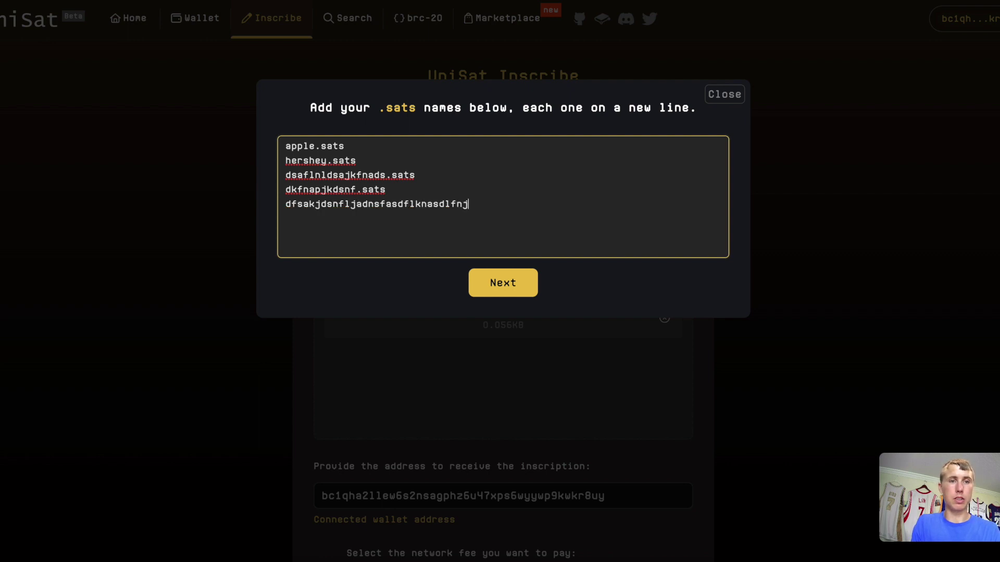
type(".sats ndlsakfnldks")
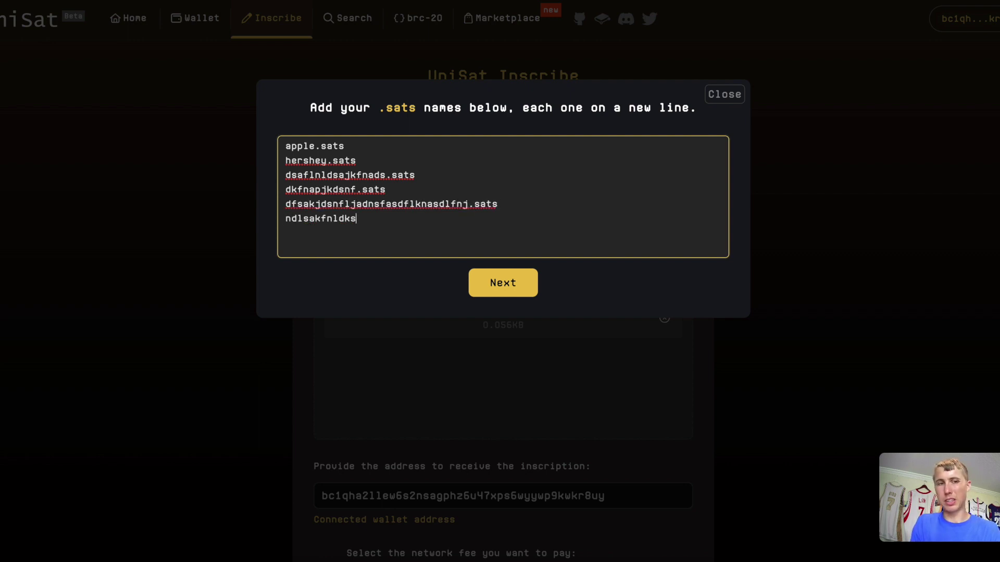
type("nflkadsnf;lkmndsa;lfkmnads;lmfn;lasdknf.sats")
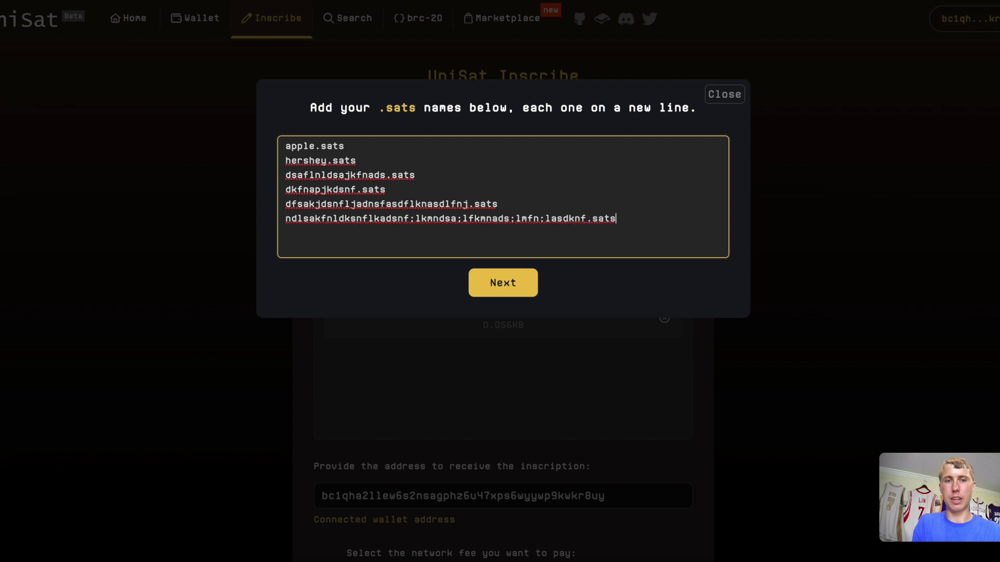
left_click(516, 292)
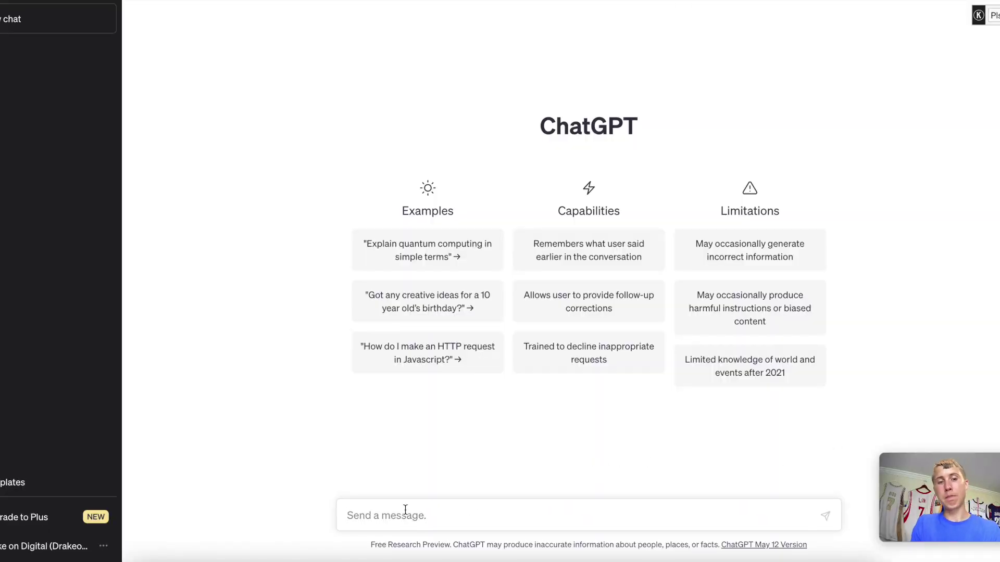
Ask ChatGPT for the top 100 food brands, stop the reply, then request no numbers, no spaces, .sats endings.
type("hey I need ")
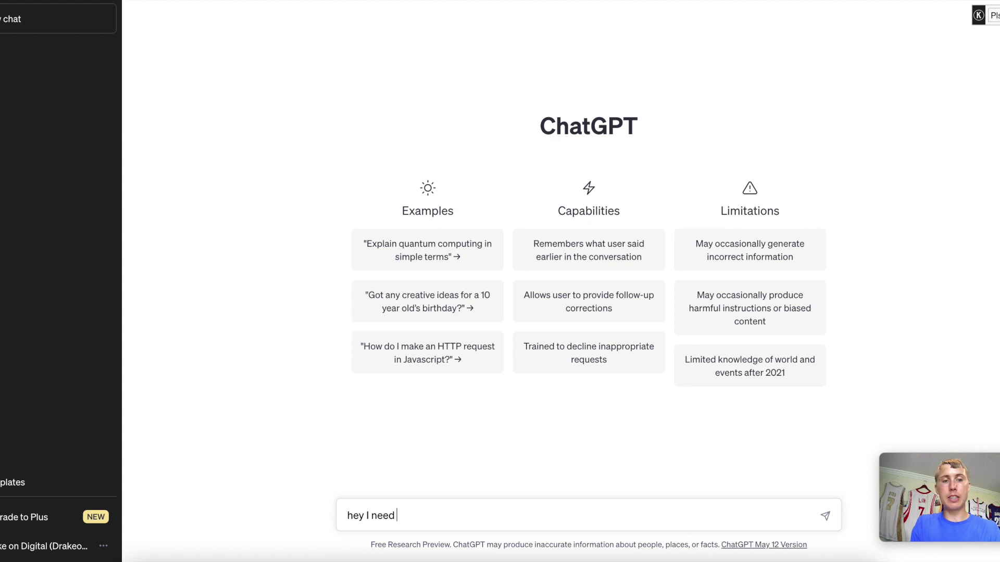
type("the ")
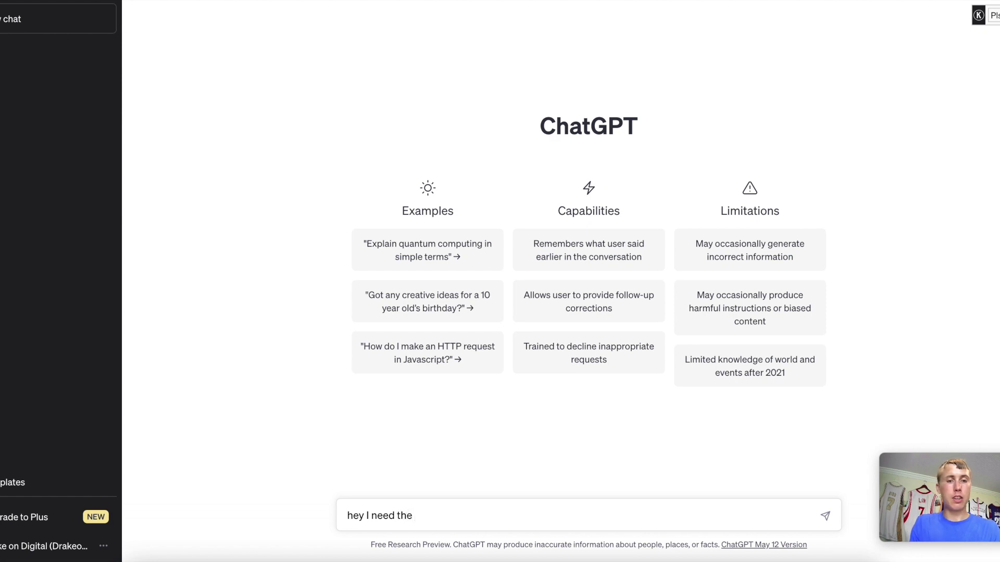
type("top 100")
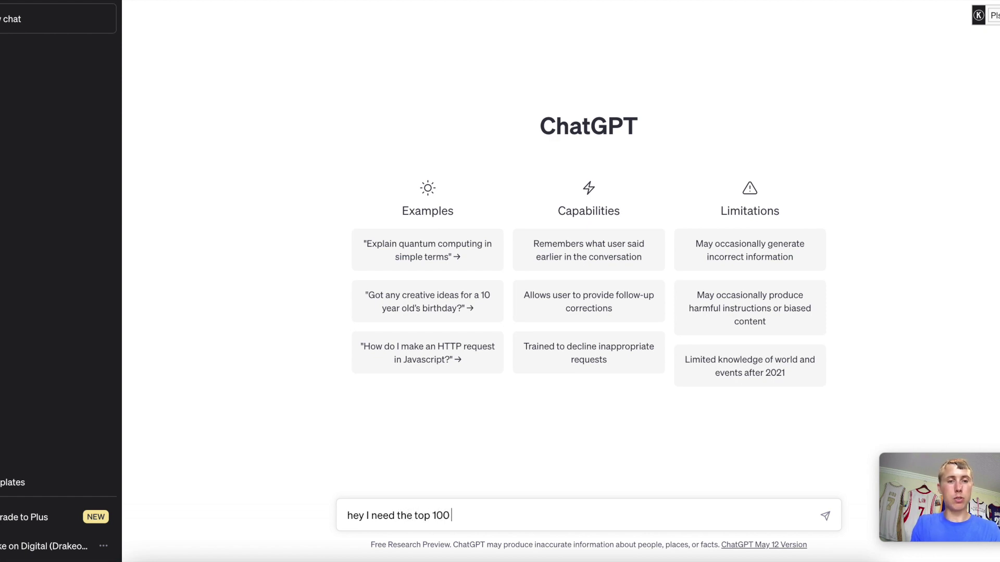
type(" f")
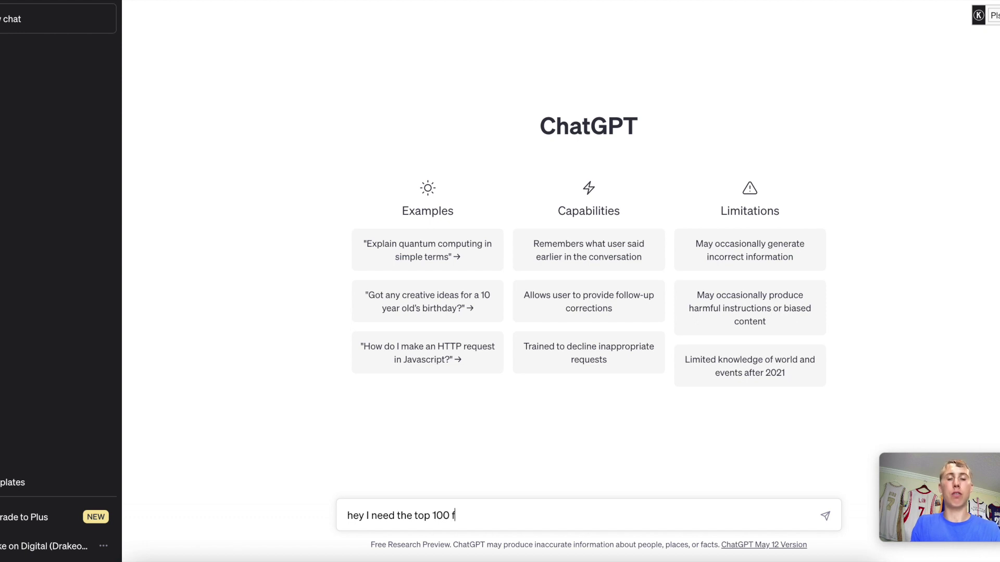
type("ood brad")
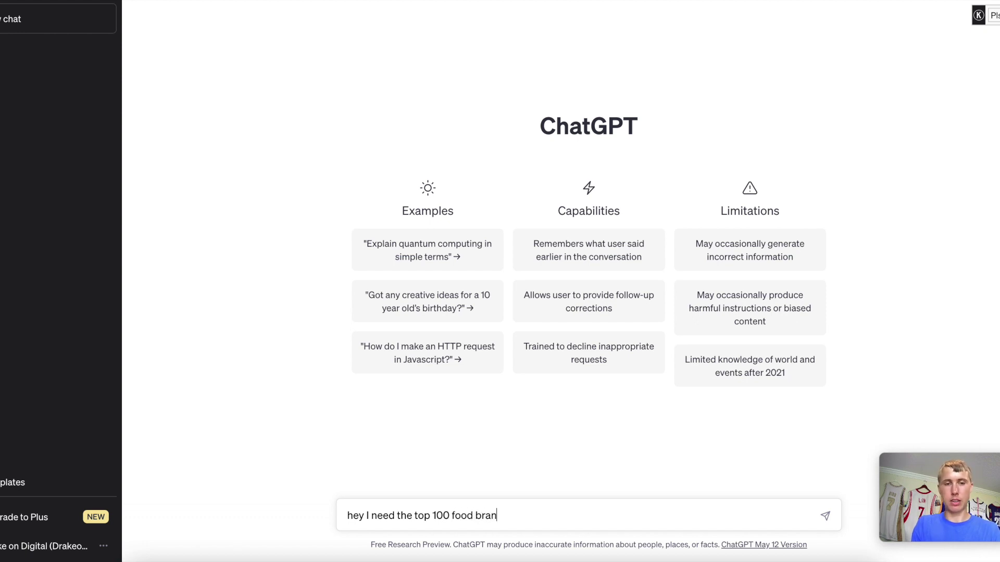
type("ds")
key("Return")
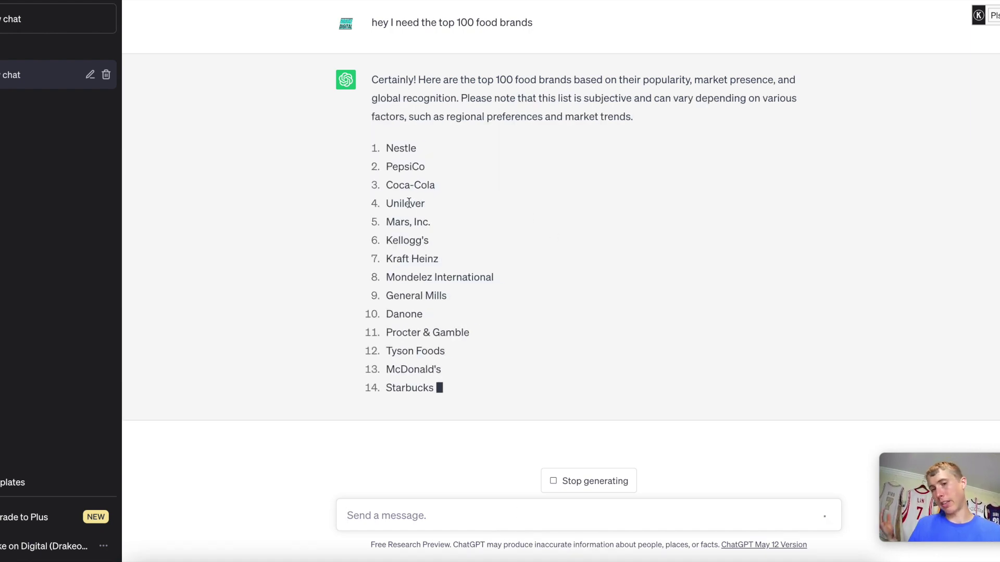
left_click(555, 481)
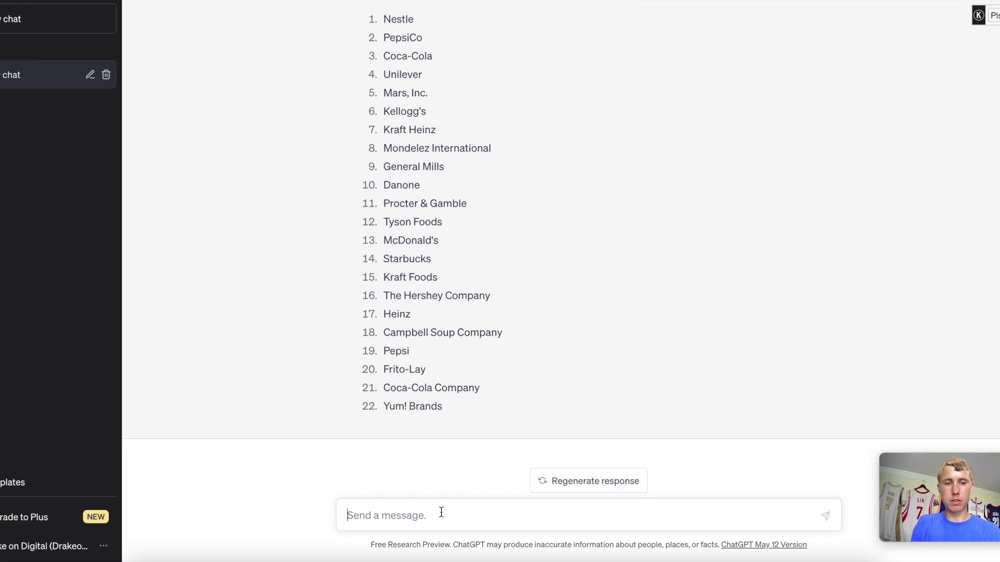
type("no numbers, ")
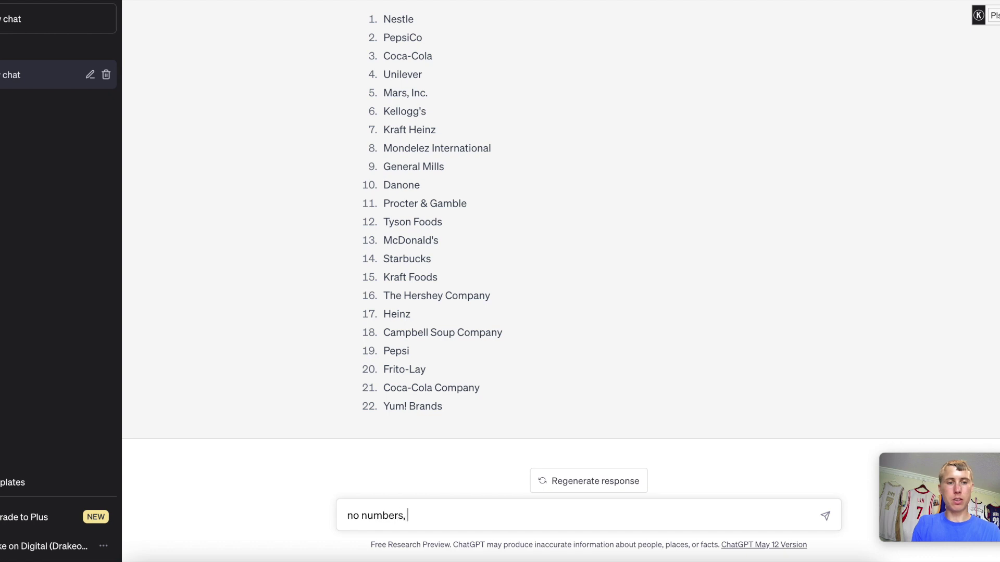
type("no spaces and add .s")
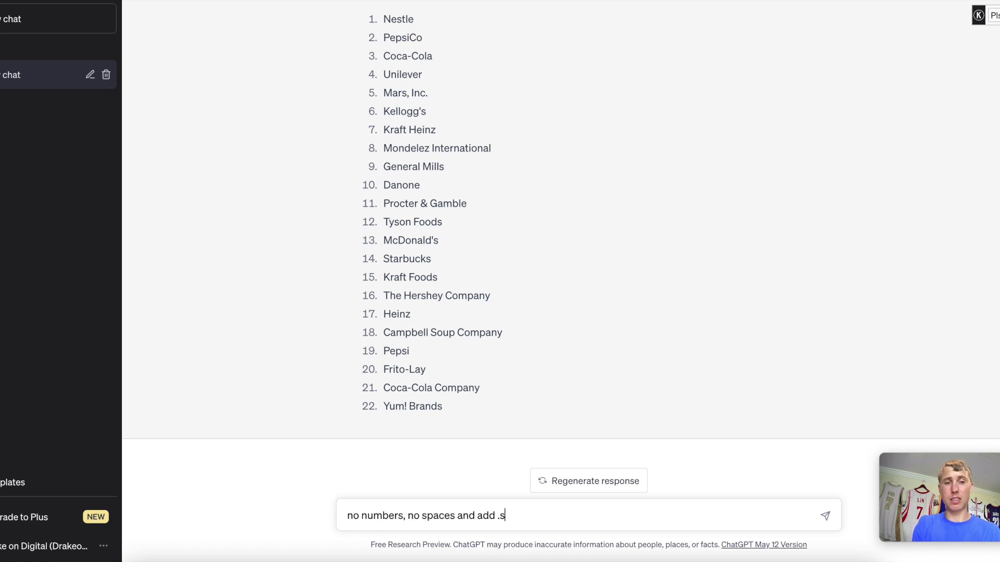
type("ats at the ")
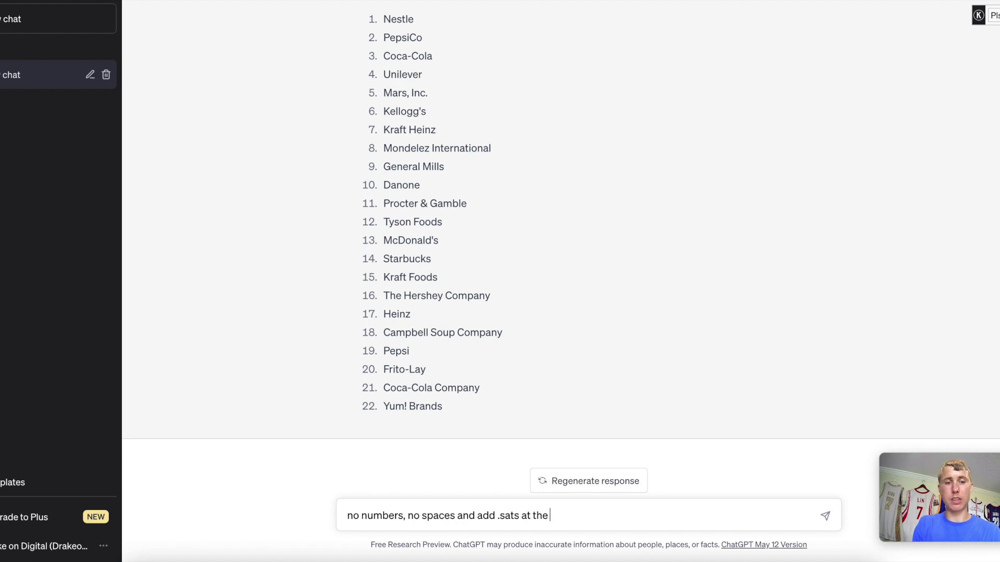
type("end")
Ask ChatGPT to append .sats to each brand name and remove the numbering.
key("Return")
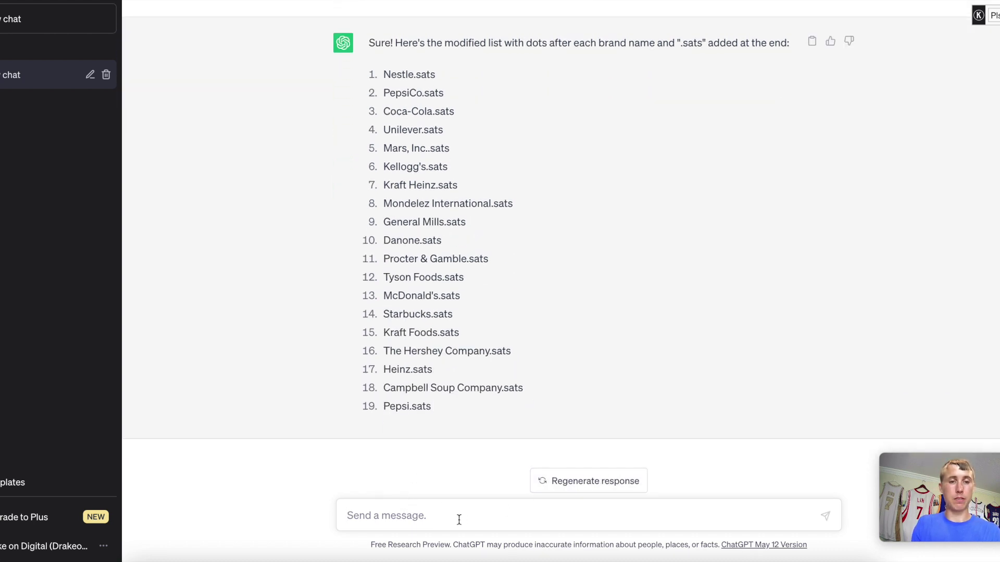
type("get rid ")
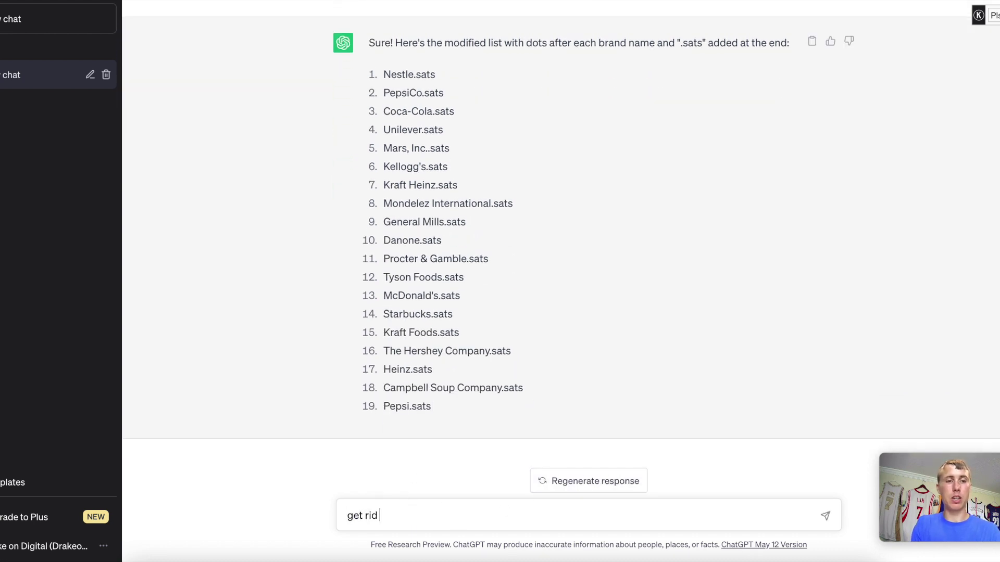
type("of the numbers ")
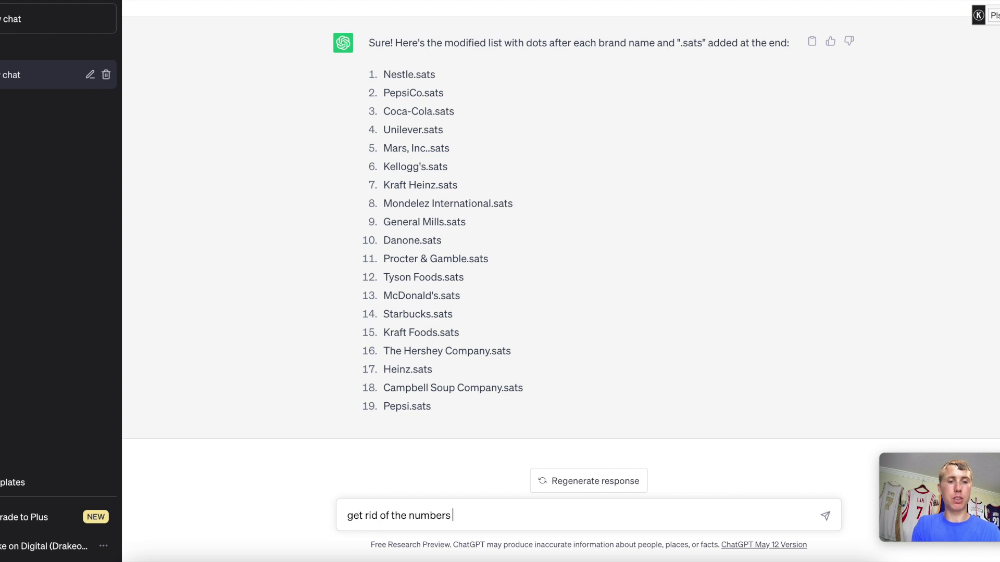
type("please")
key("Return")
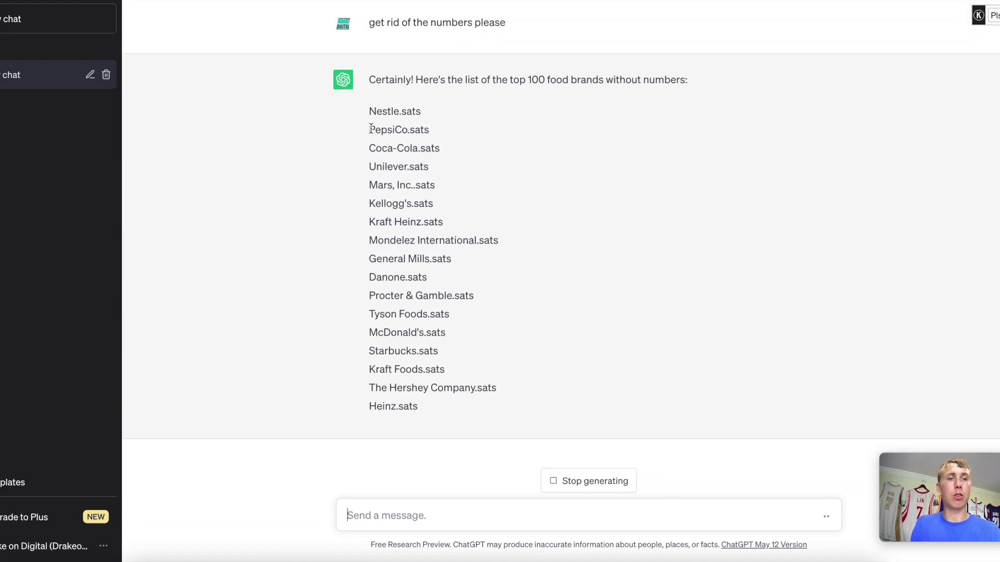
left_click_drag(369, 60, 471, 307)
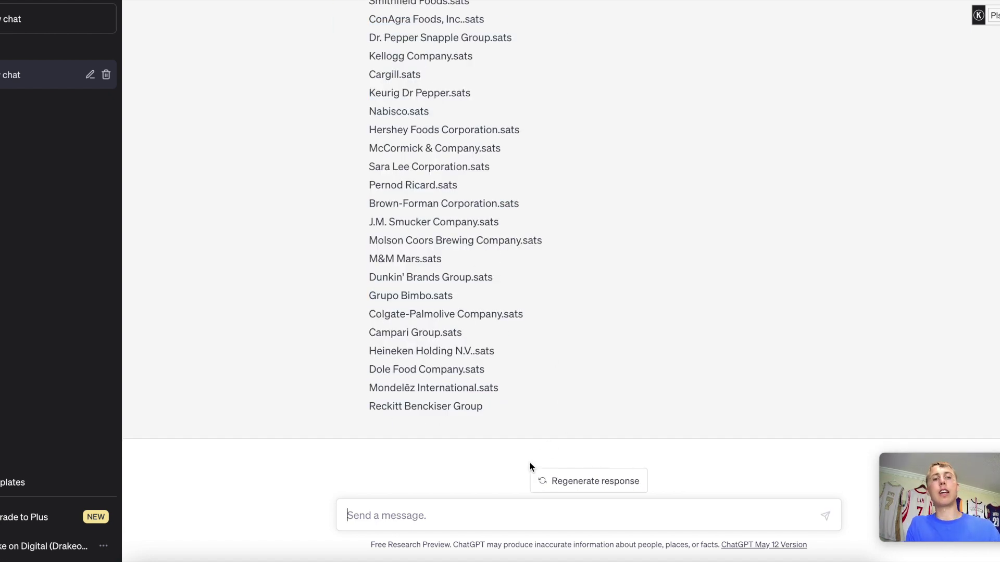
Ask ChatGPT to merge each company name into one word without spaces, then copy the list.
type("make all")
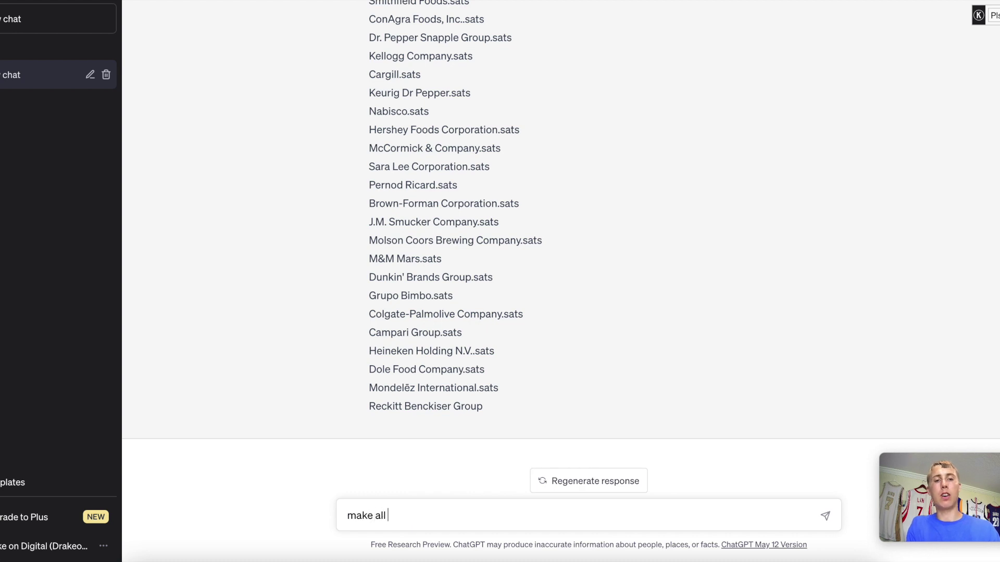
type(" into ")
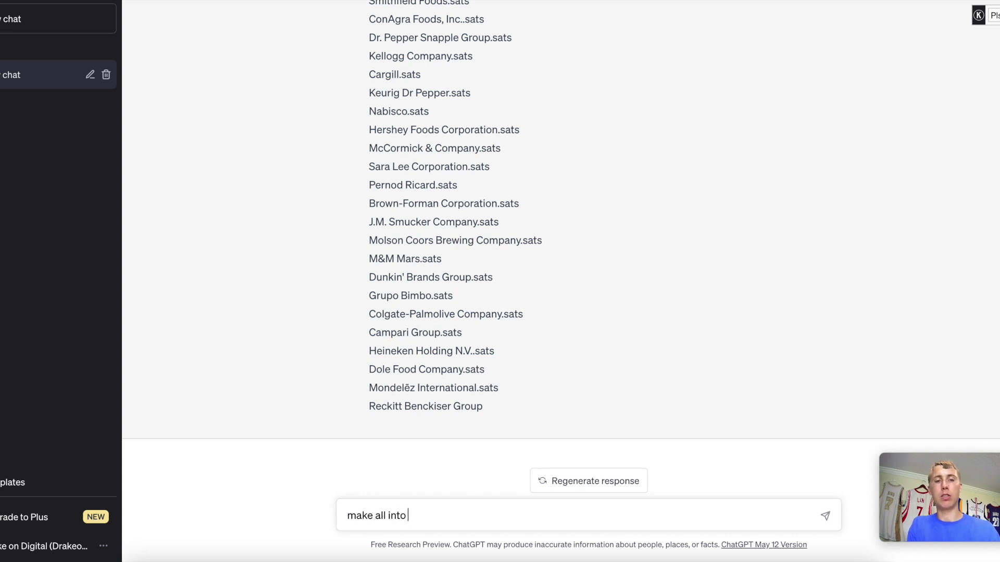
type("one word no")
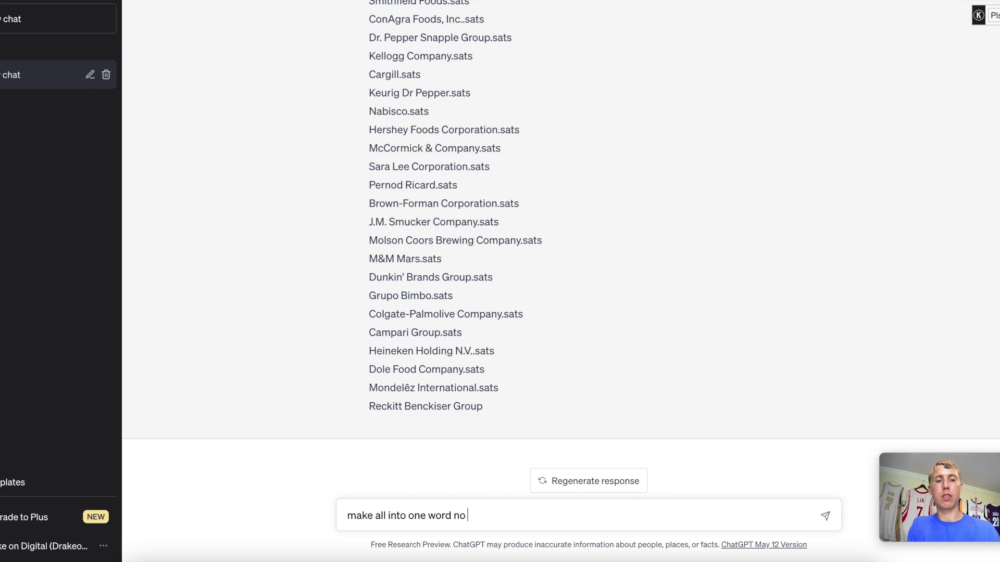
type(" space")
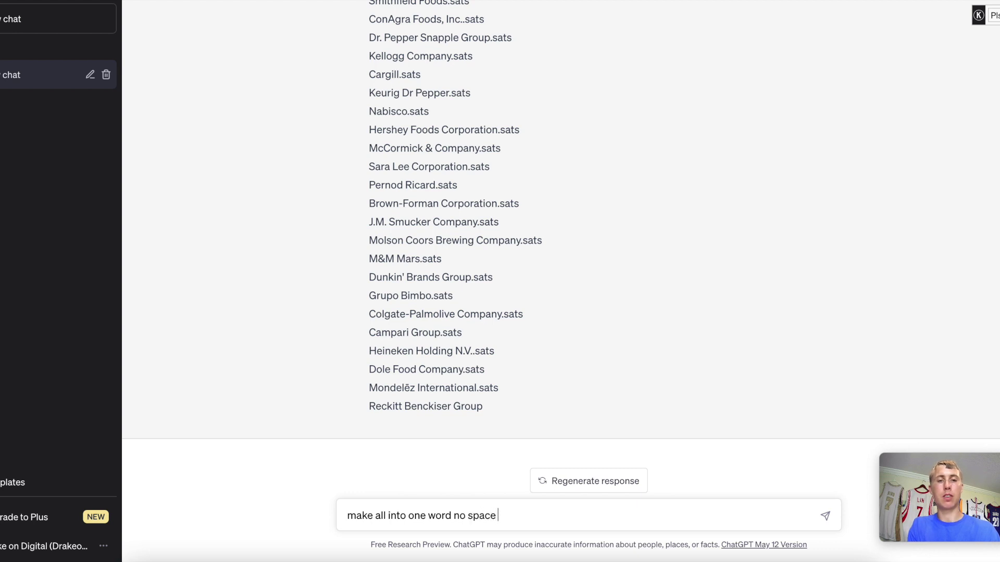
type("s for each c")
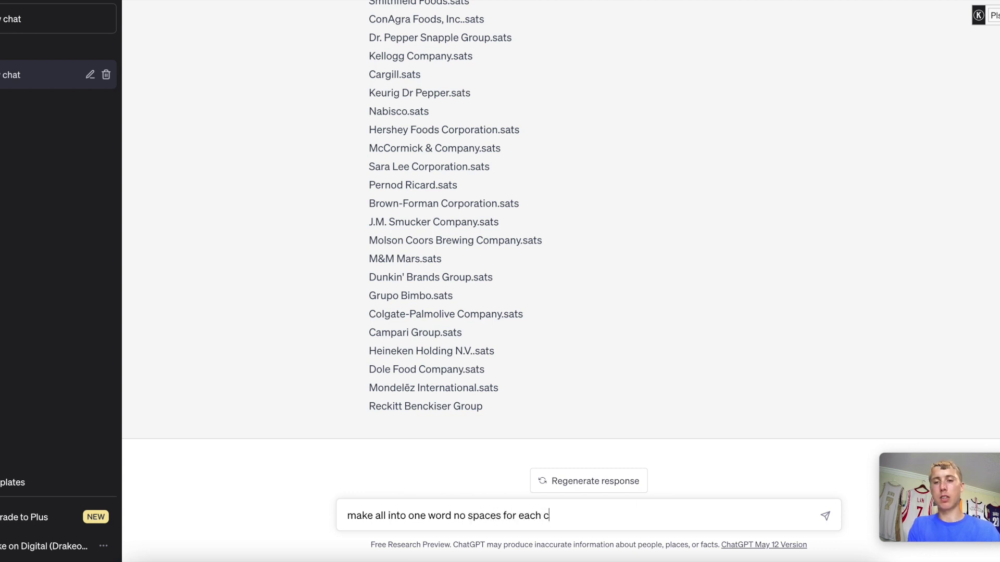
type("ompany")
key("Return")
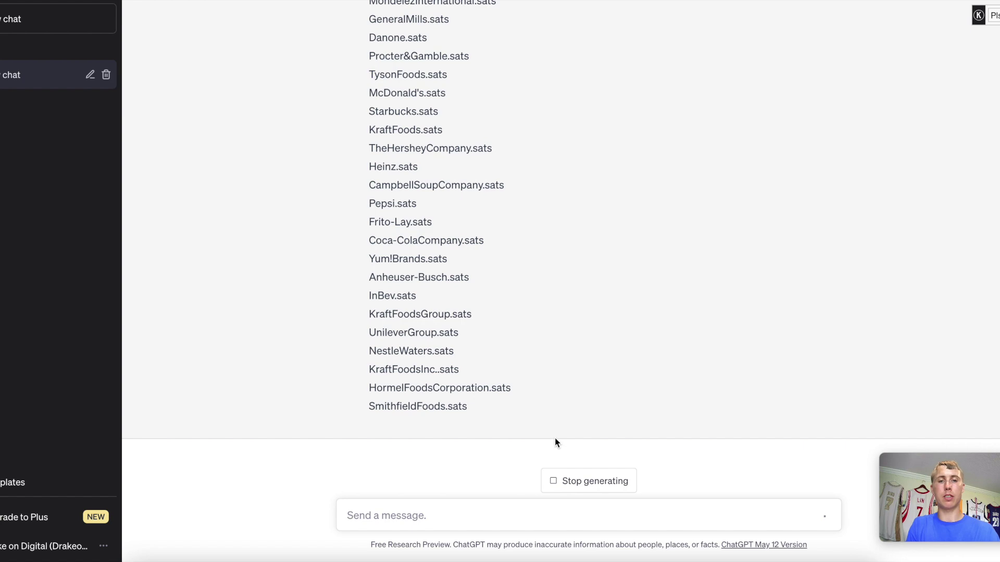
left_click_drag(479, 410, 367, 345)
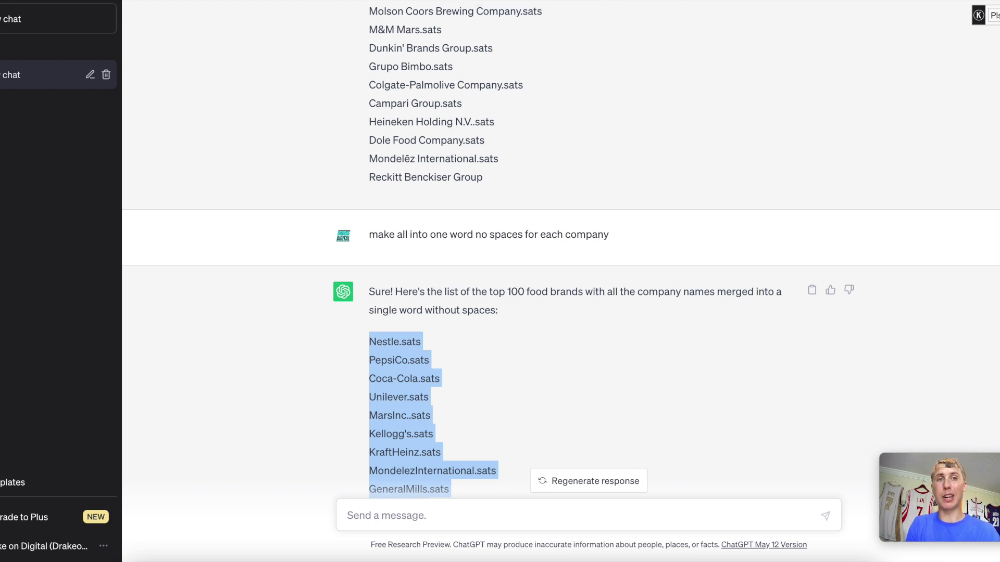
key("alt+Tab")
Replace the contents of UniSat's .sats names box with the pasted no-space brand list.
left_click(440, 251)
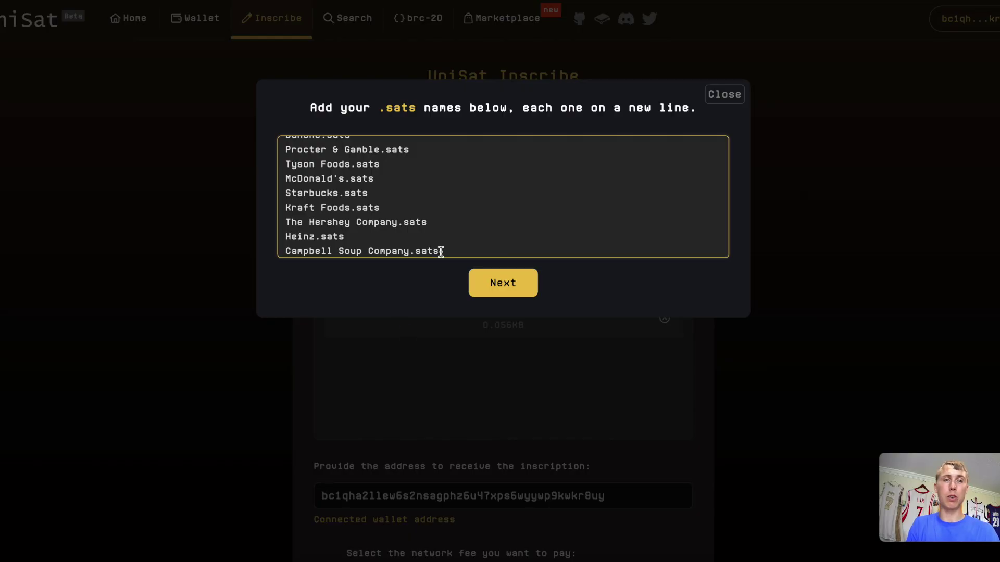
key("shift+Up")
key("shift+Up")
key("shift+Up")
key("shift+Up")
key("ctrl+a")
key("ctrl+v")
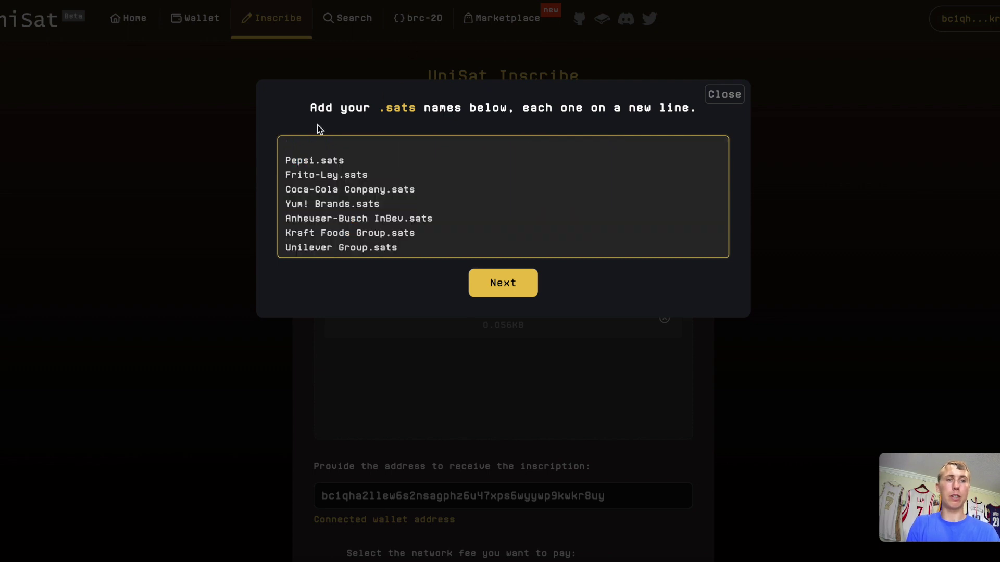
key("ctrl+a")
key("ctrl+v")
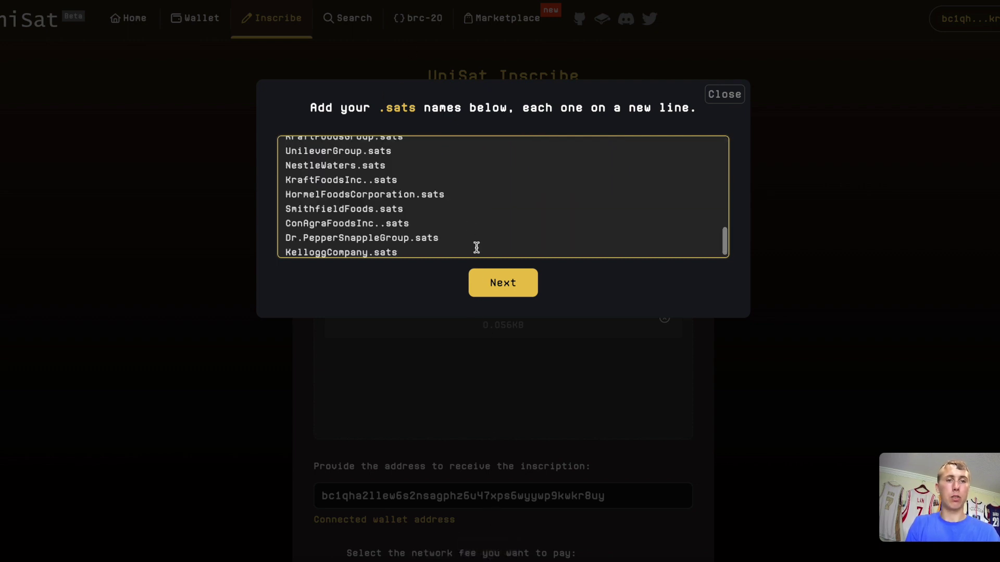
Submit the names for checking and review the 13 inscribable and 20 not-recommended results.
left_click(501, 284)
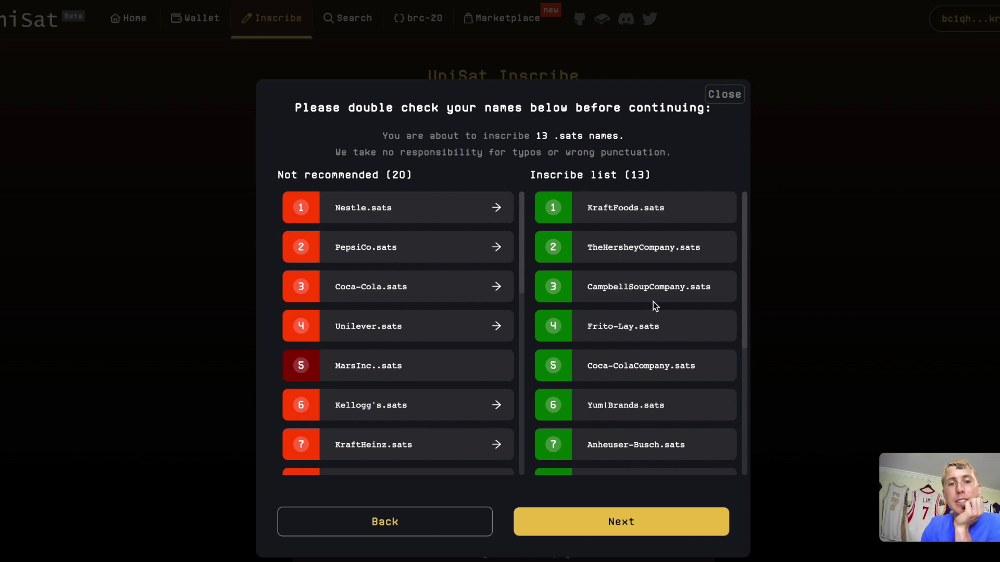
scroll(653, 302, "down", 1)
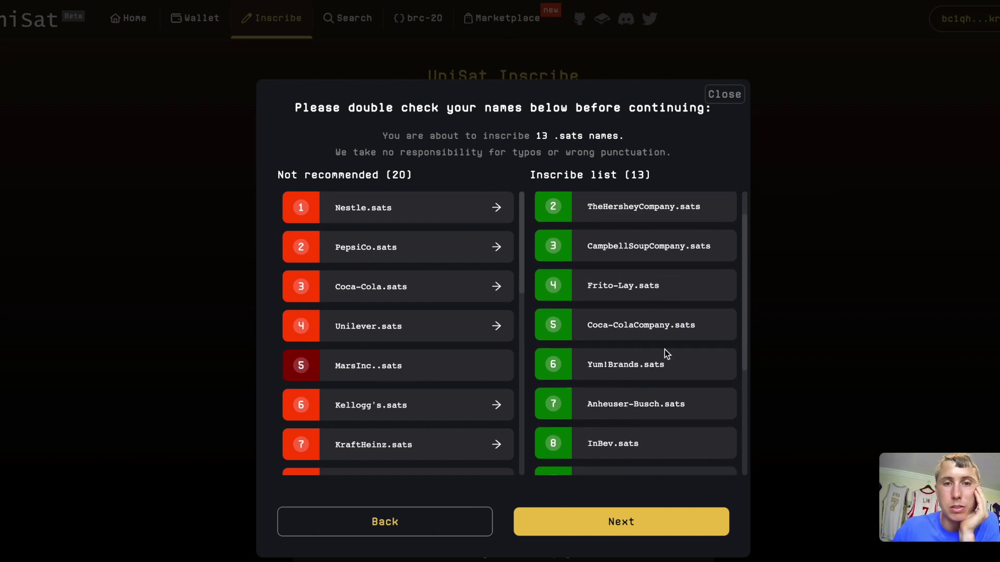
scroll(664, 349, "down", 2)
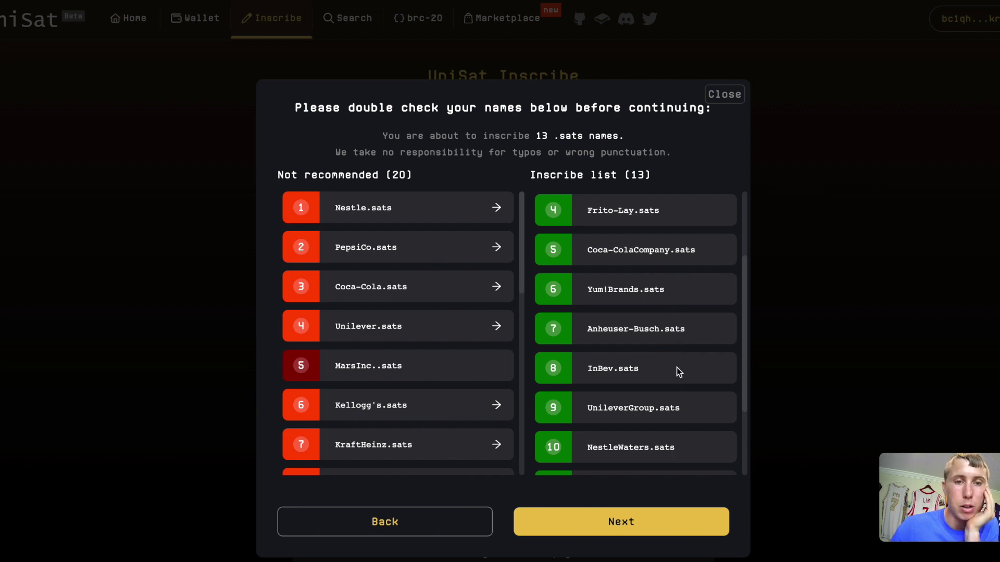
scroll(677, 368, "down", 2)
scroll(672, 349, "down", 1)
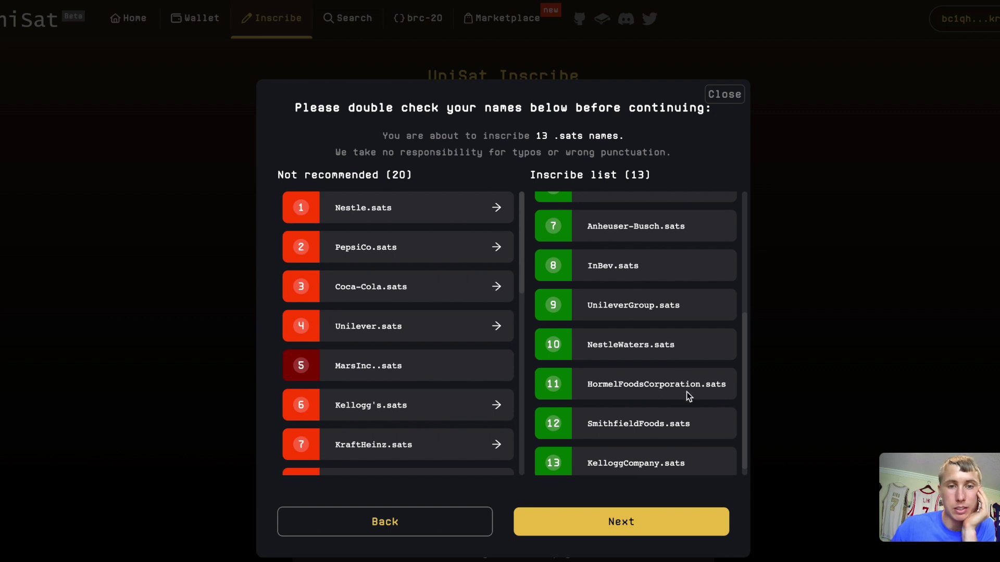
scroll(686, 392, "down", 1)
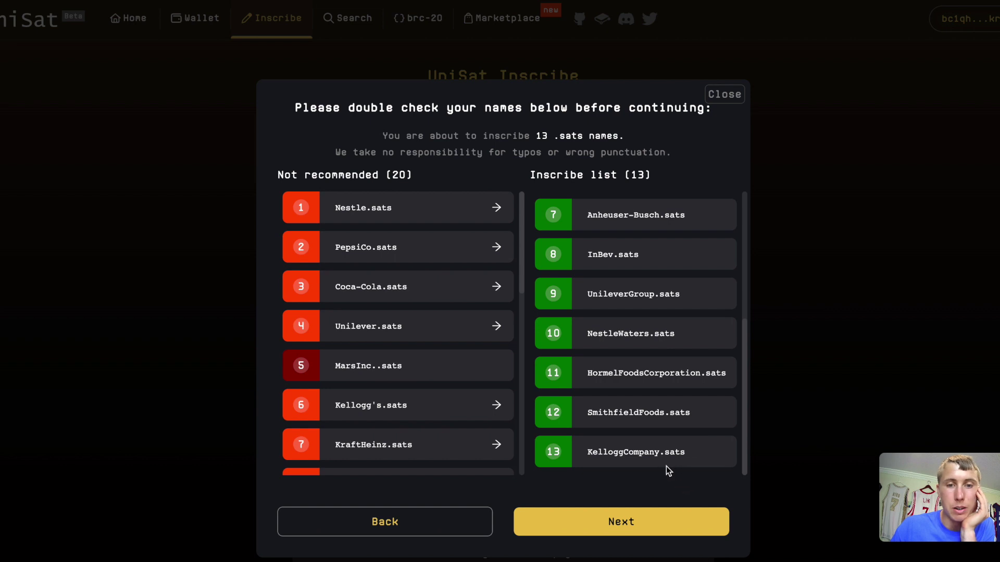
Return to the names list, add 'MarsInc..sats' on a new line, and resubmit.
triple_click(394, 405)
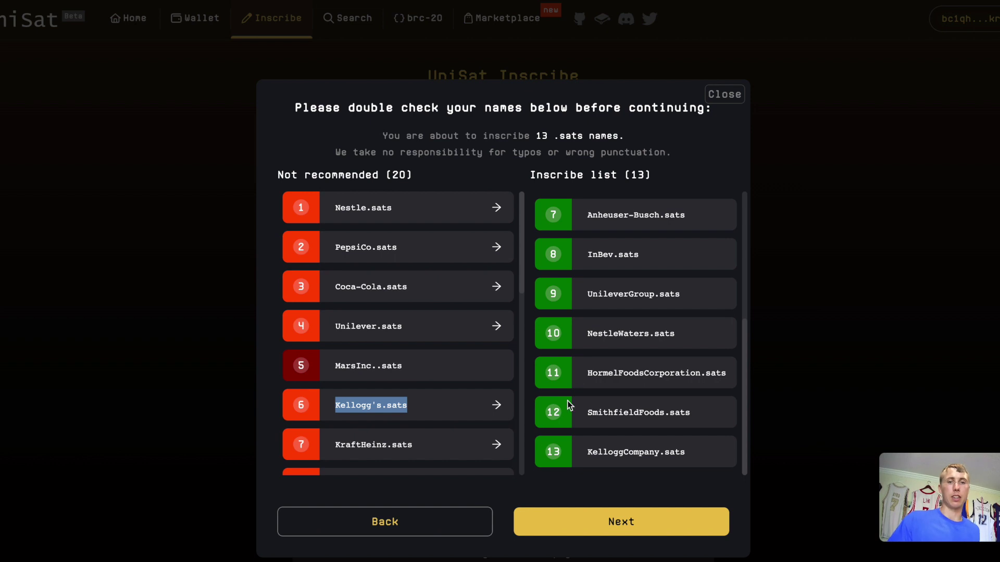
left_click(419, 521)
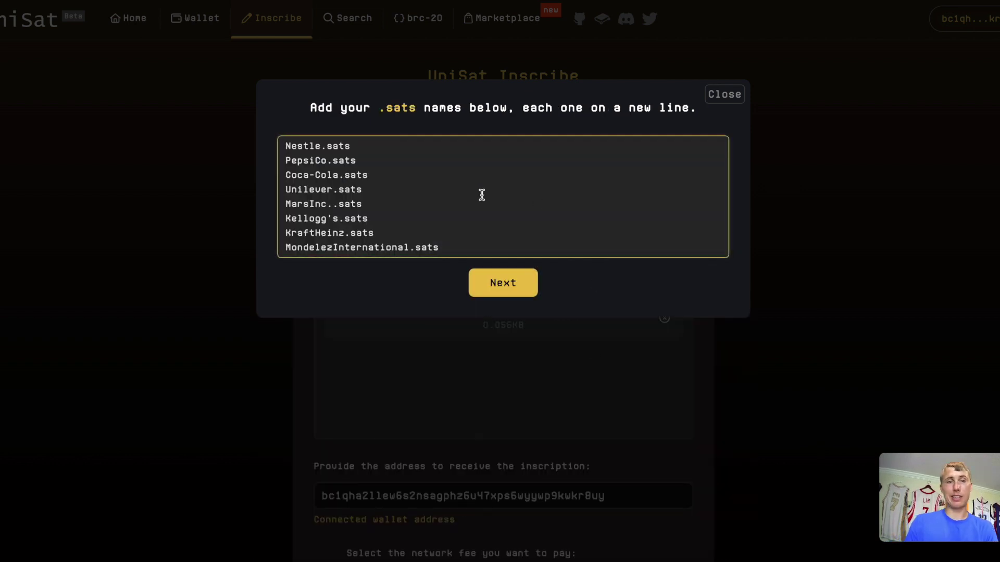
left_click(455, 252)
key("Return")
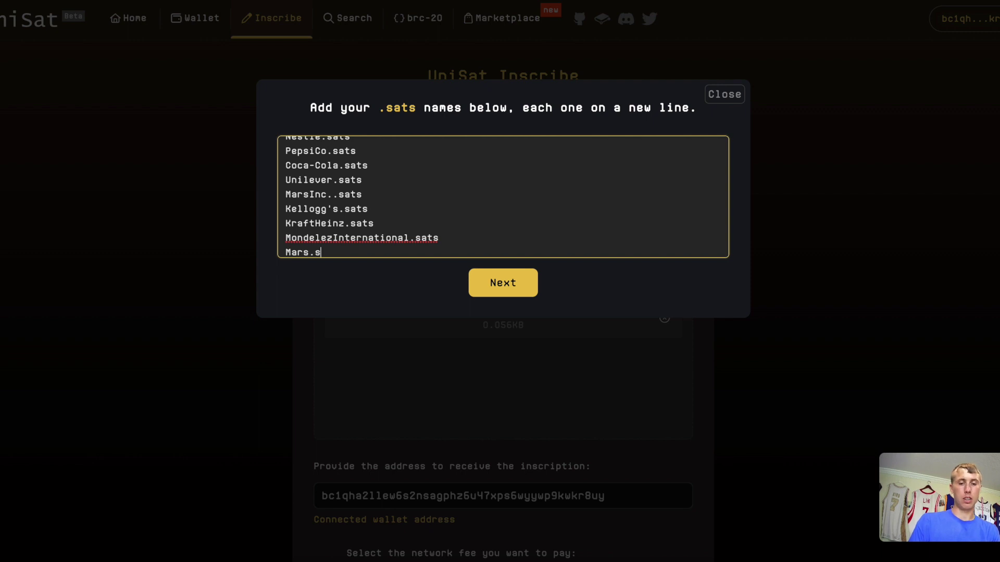
type("MarsInc..sats")
left_click(495, 283)
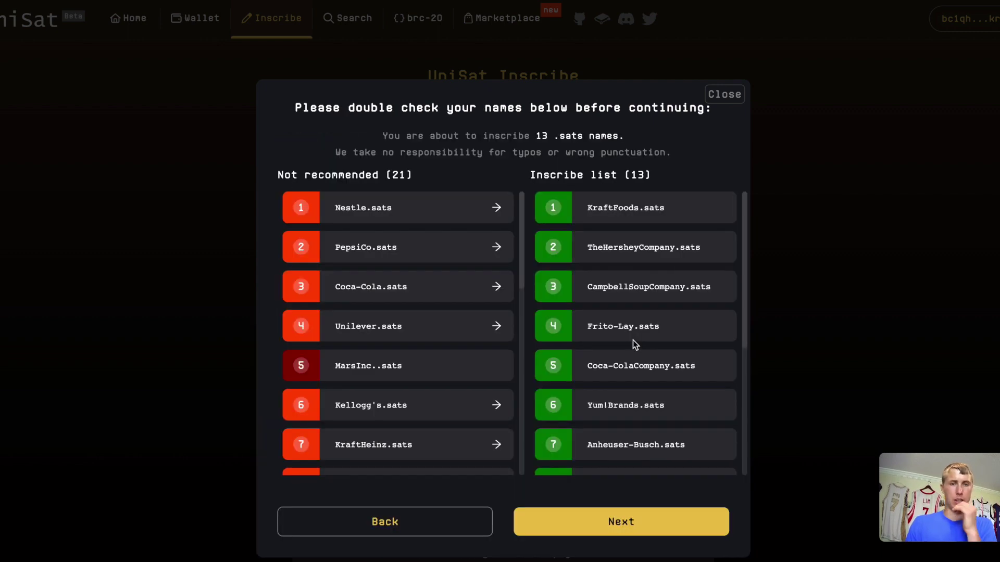
Review the Inscribe list of 13 brand names and accept them for the order.
scroll(634, 341, "down", 5)
scroll(634, 342, "down", 1)
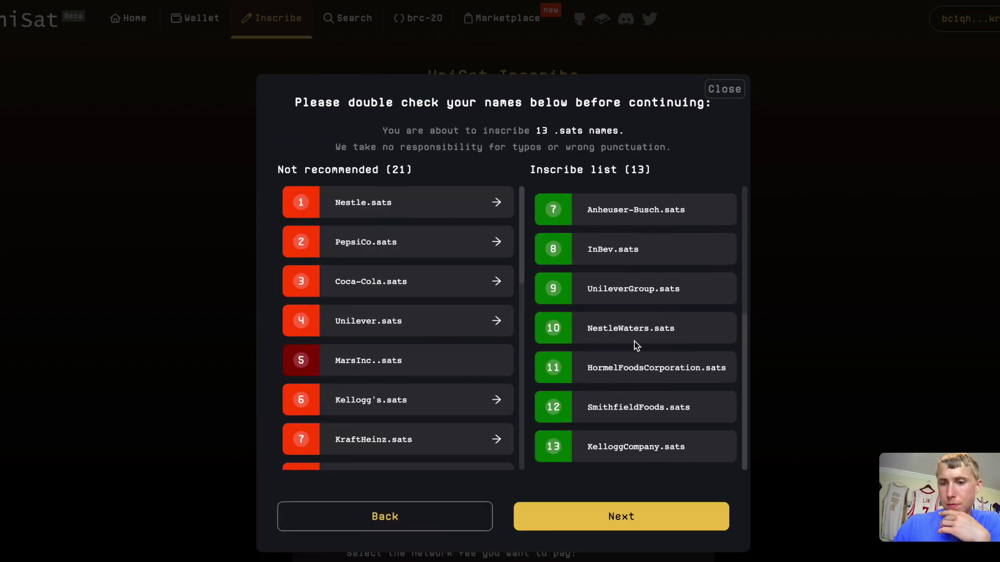
scroll(638, 344, "up", 6)
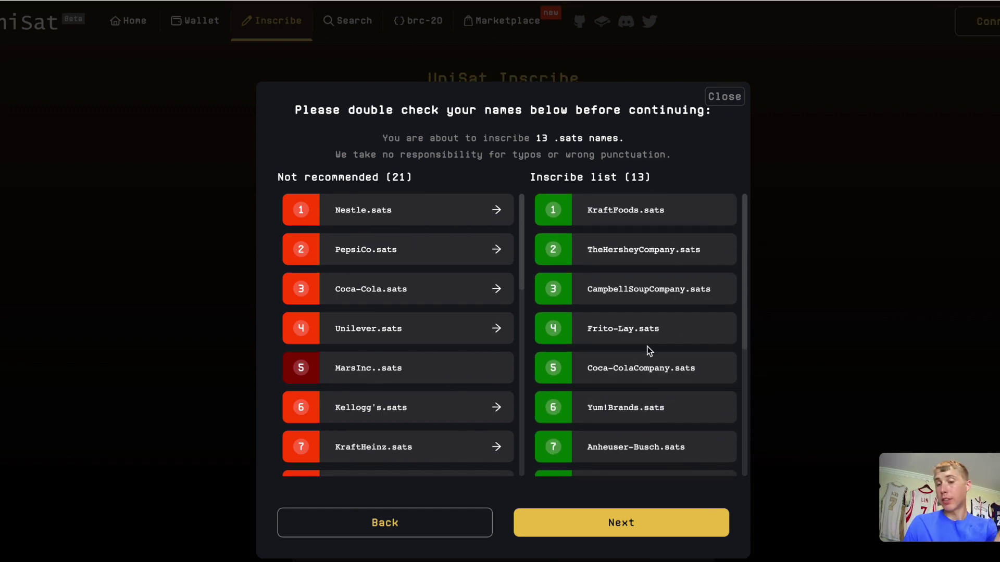
scroll(646, 346, "down", 6)
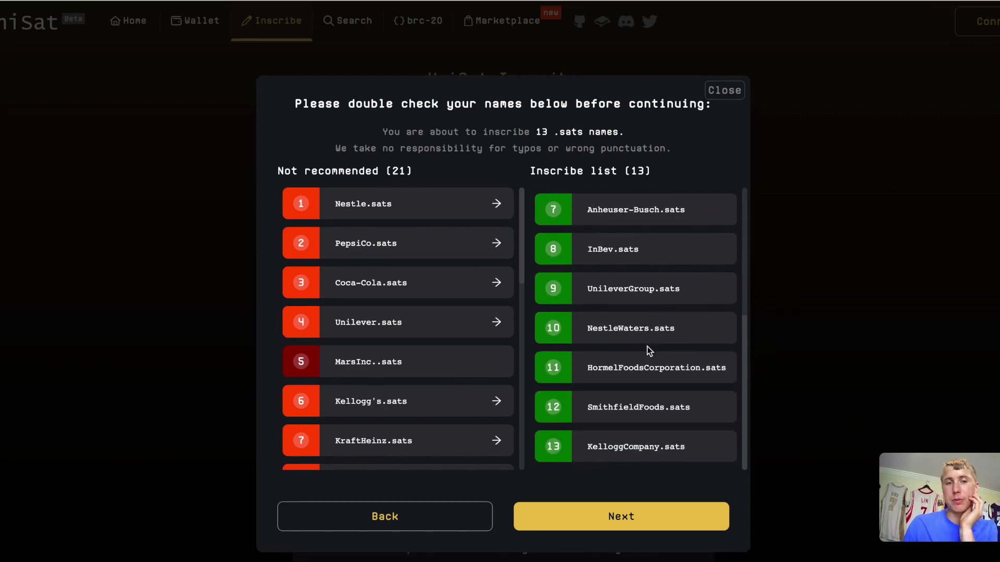
left_click(593, 521)
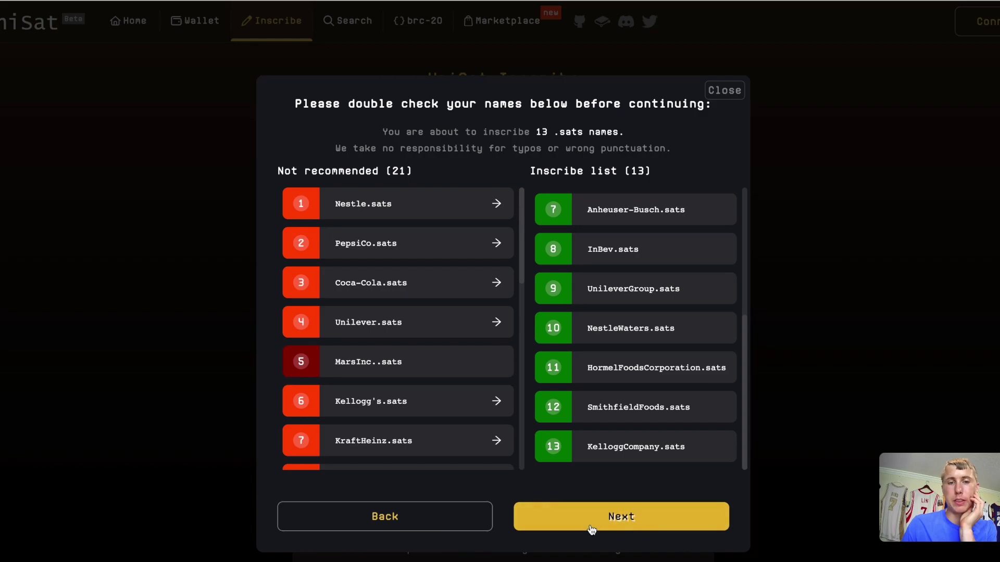
Connect the UniSat wallet as the receive address, unlocking it with the wallet password.
scroll(590, 427, "down", 5)
scroll(590, 427, "down", 3)
scroll(697, 420, "down", 5)
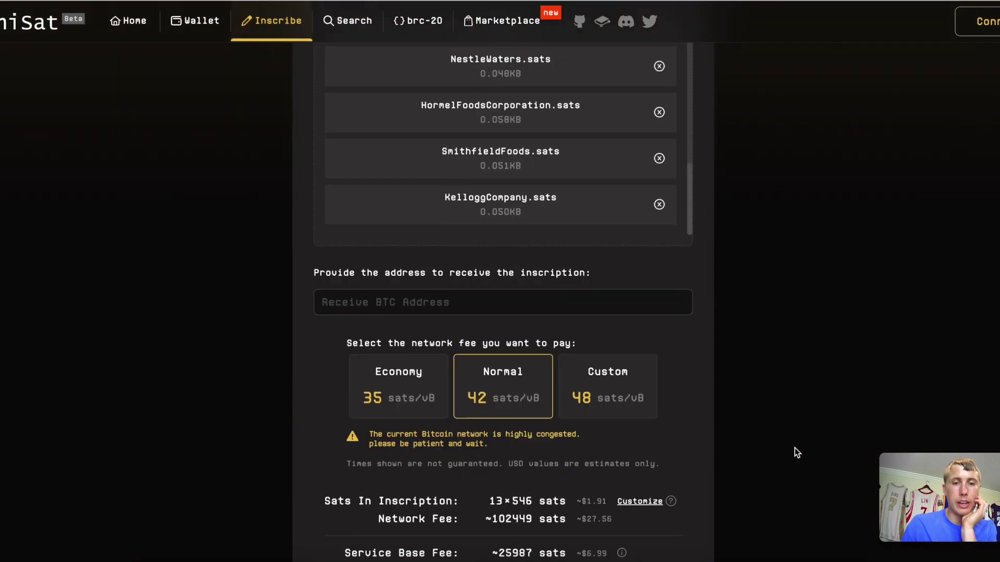
left_click(971, 9)
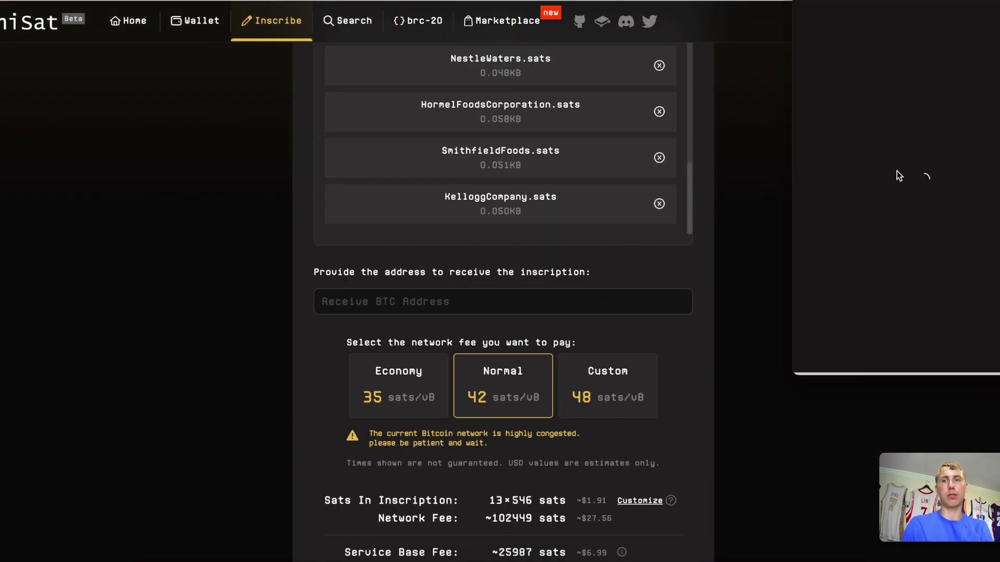
key("Return")
Choose the Economy 35 sats/vB network fee, bringing the total to about 122000 sats.
scroll(511, 335, "down", 5)
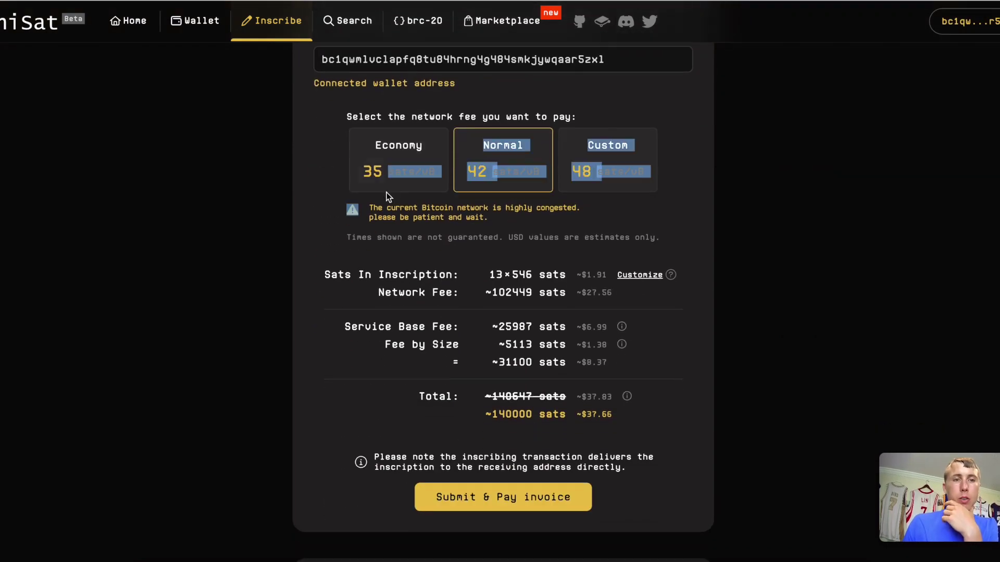
left_click(391, 163)
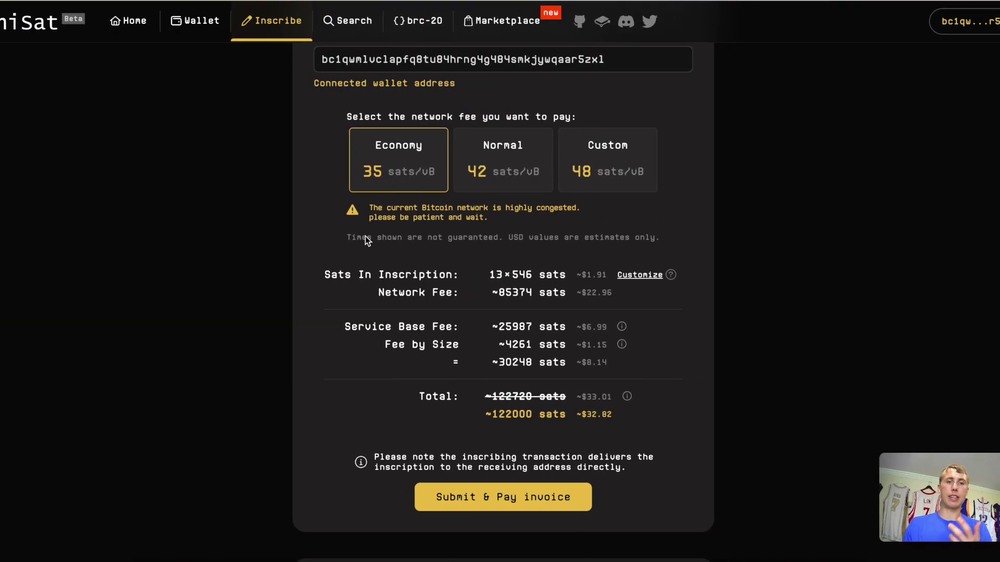
scroll(471, 290, "up", 8)
scroll(471, 290, "up", 1)
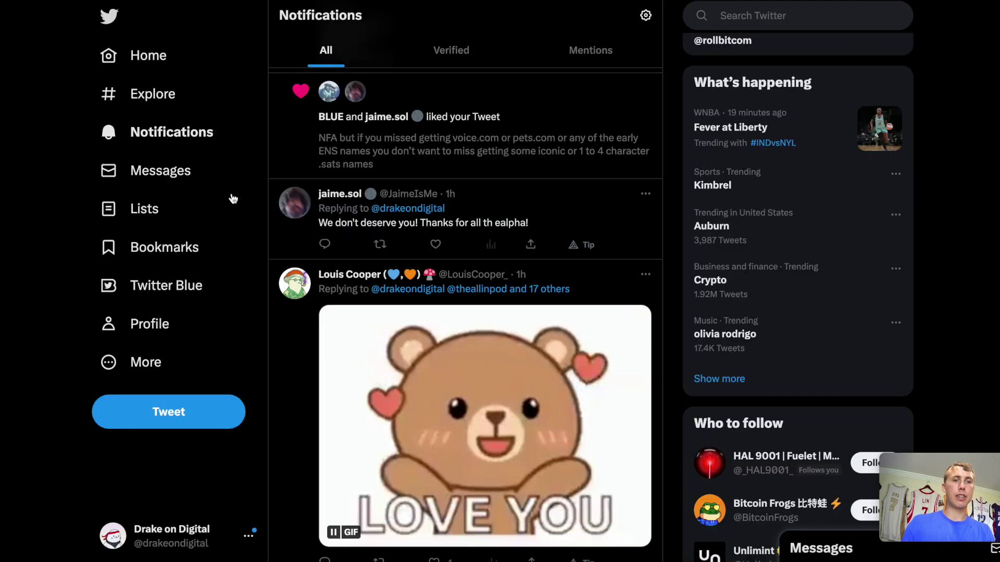
Open the tweet thread from notifications and scroll through its mentioned brand and creator accounts.
left_click(539, 269)
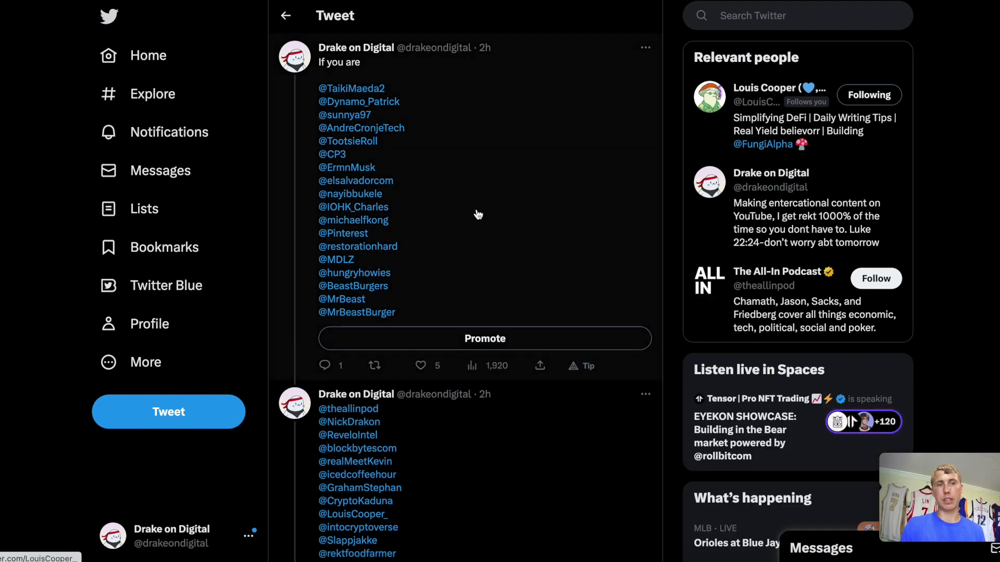
scroll(476, 214, "down", 4)
scroll(478, 215, "down", 1)
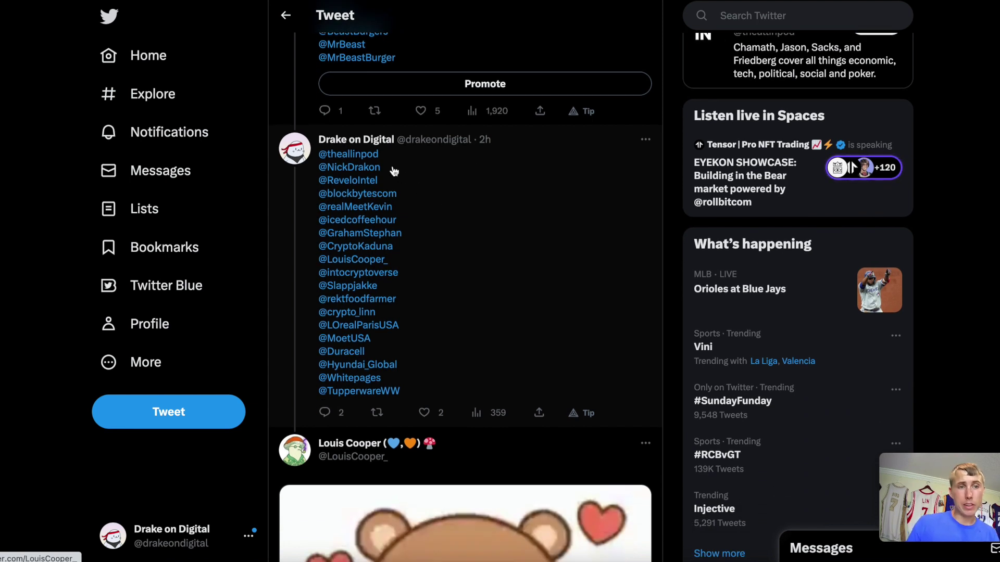
scroll(400, 194, "down", 1)
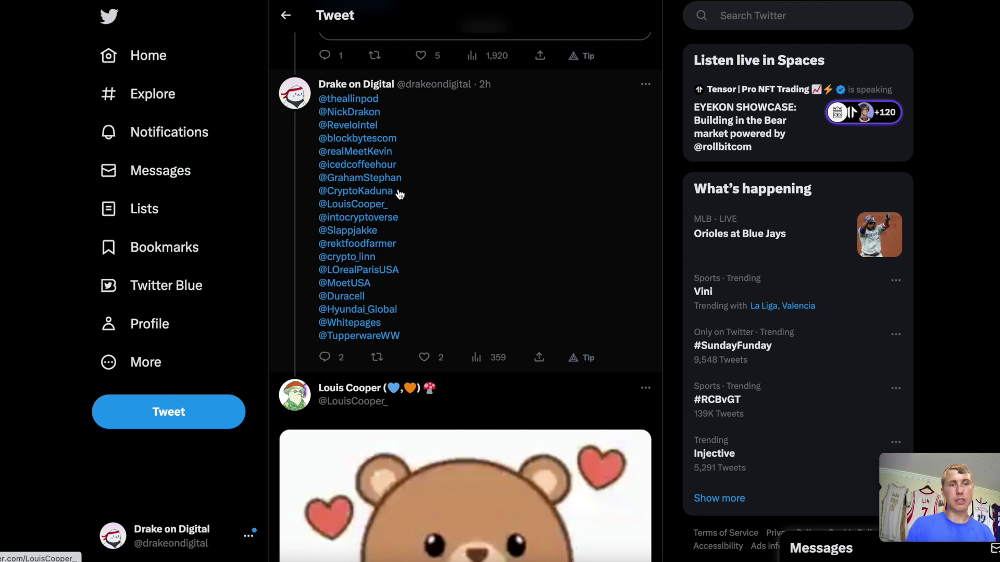
scroll(399, 260, "down", 3)
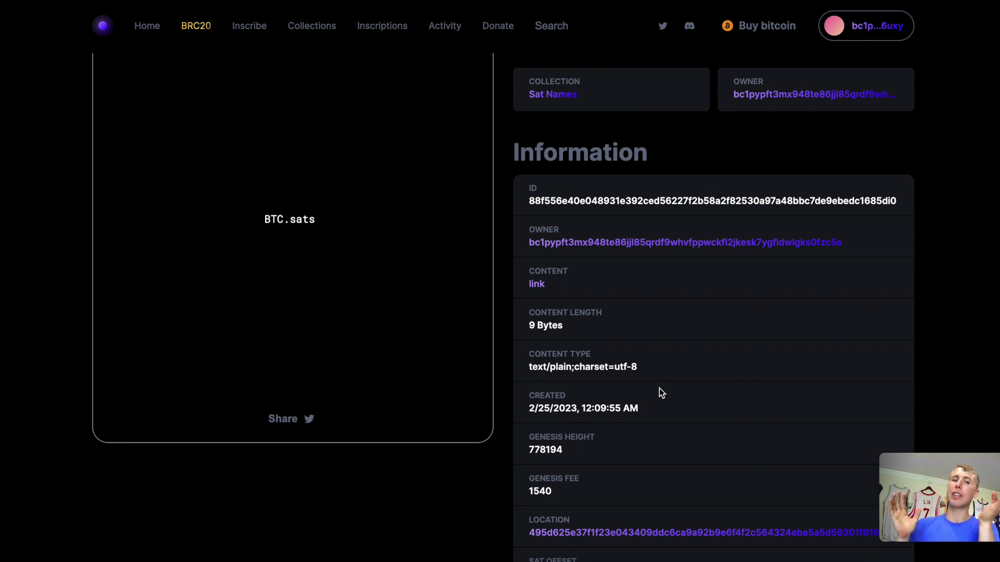
Copy the BTC.sats name from the top of its inscription #175079 details page.
scroll(659, 390, "up", 2)
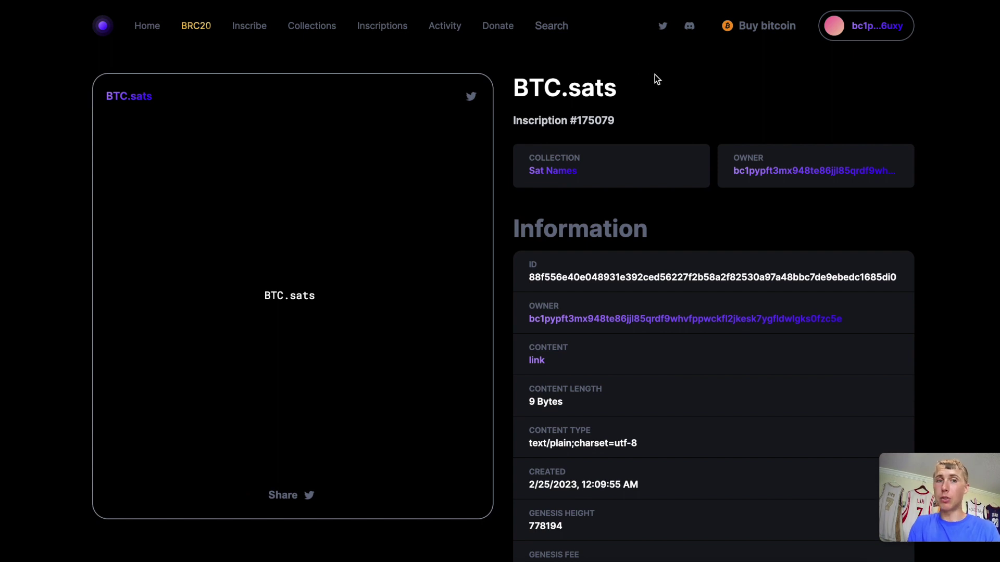
left_click_drag(641, 100, 508, 83)
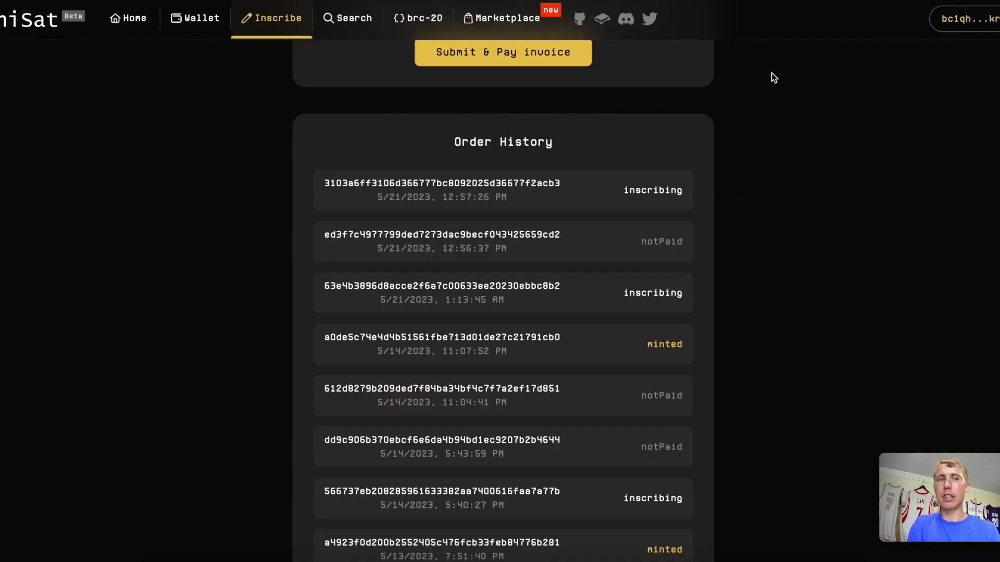
left_click(508, 18)
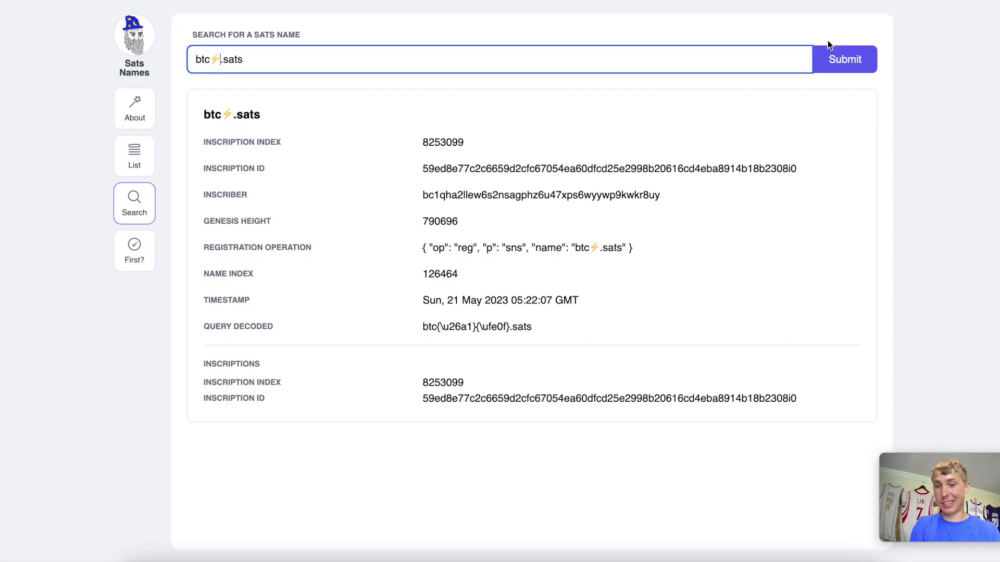
Search Sats Names for BTC.sats and compare its timestamp, Sat, 25 Feb 2023, with Ordinals Wallet.
triple_click(342, 62)
type("BTC.sats")
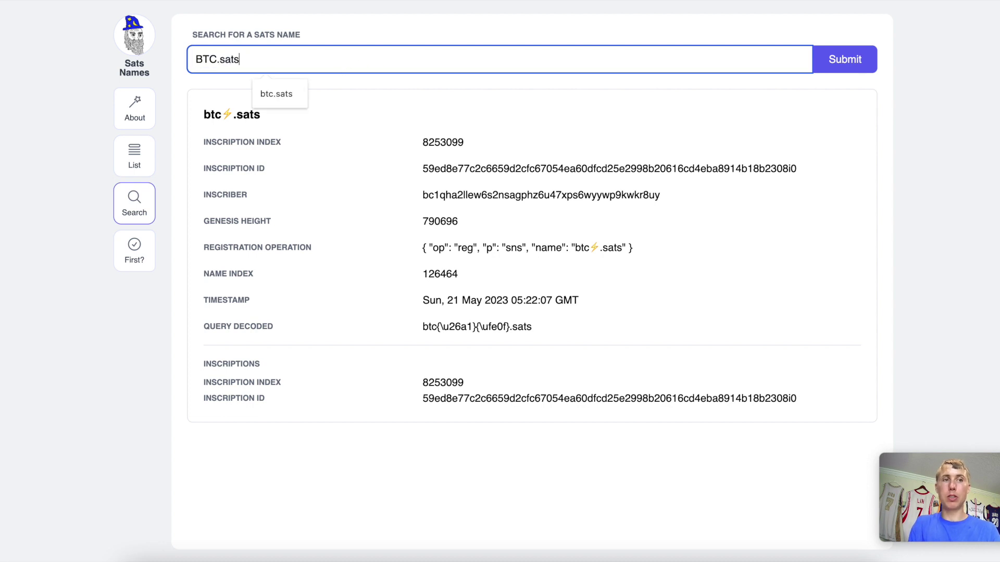
key("Return")
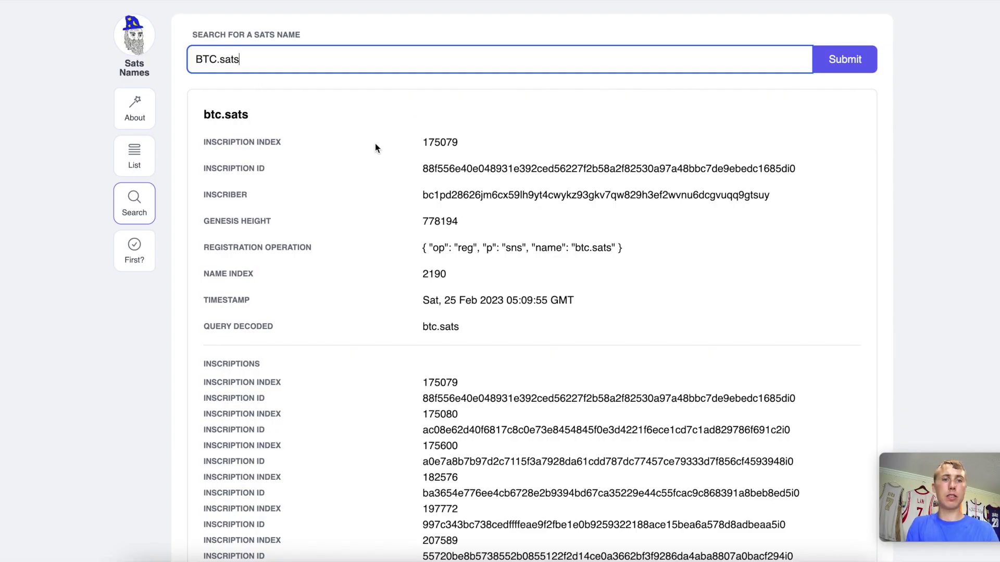
scroll(491, 371, "down", 2)
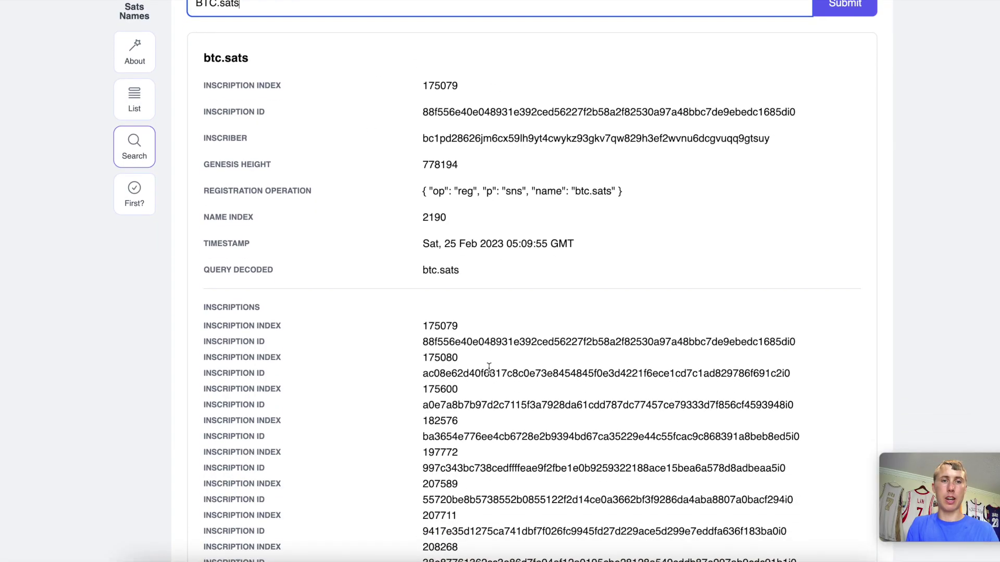
triple_click(465, 239)
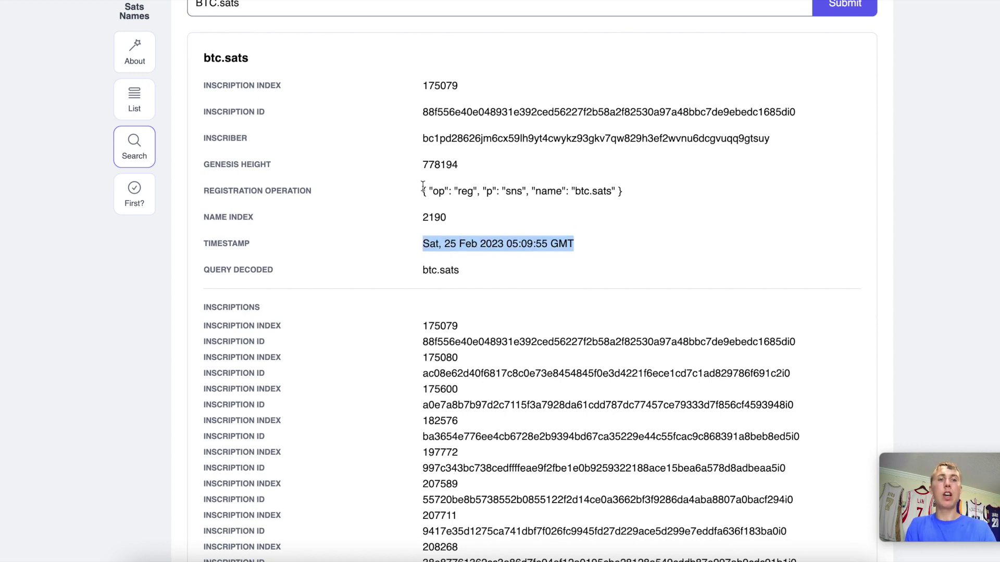
scroll(432, 183, "up", 1)
scroll(432, 185, "up", 1)
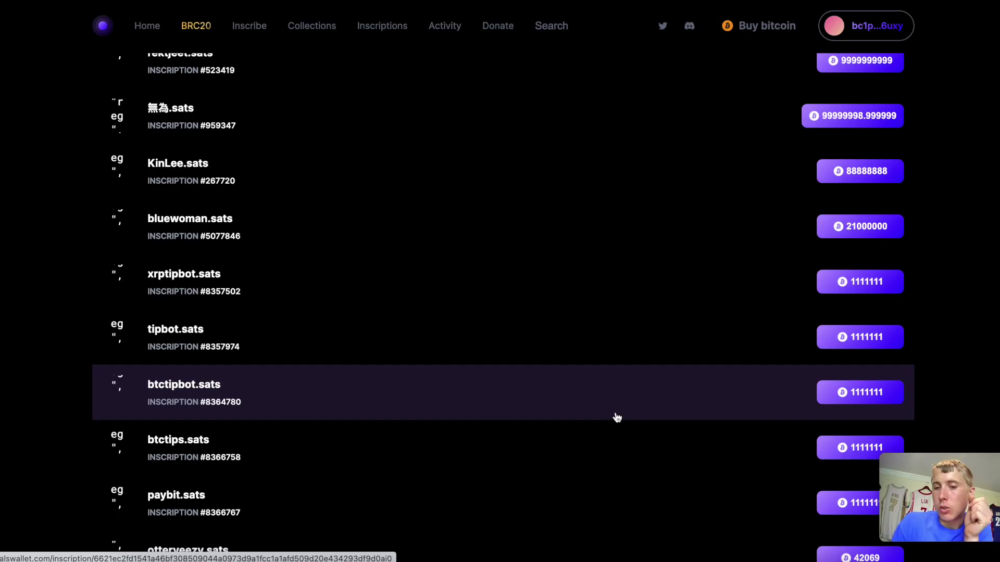
Open abcnews.sats's 300 BTC purchase review, then back out to its inscription #669773 details.
scroll(617, 418, "down", 7)
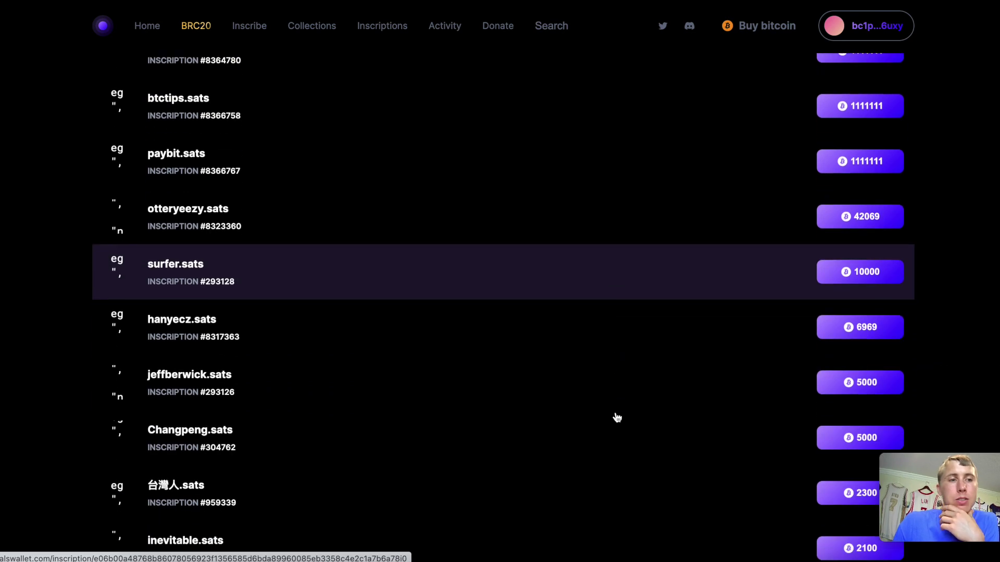
scroll(617, 418, "down", 15)
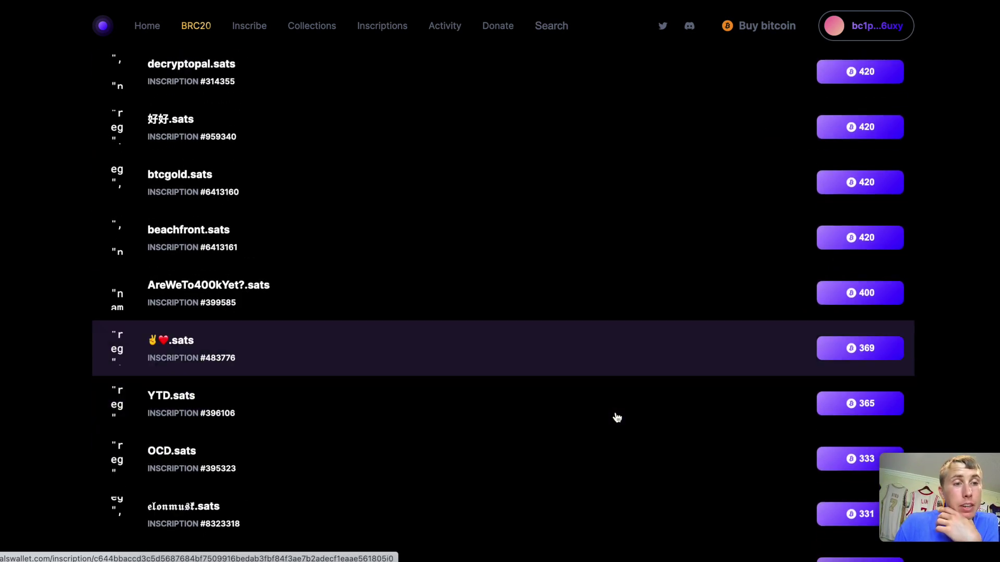
scroll(617, 418, "down", 3)
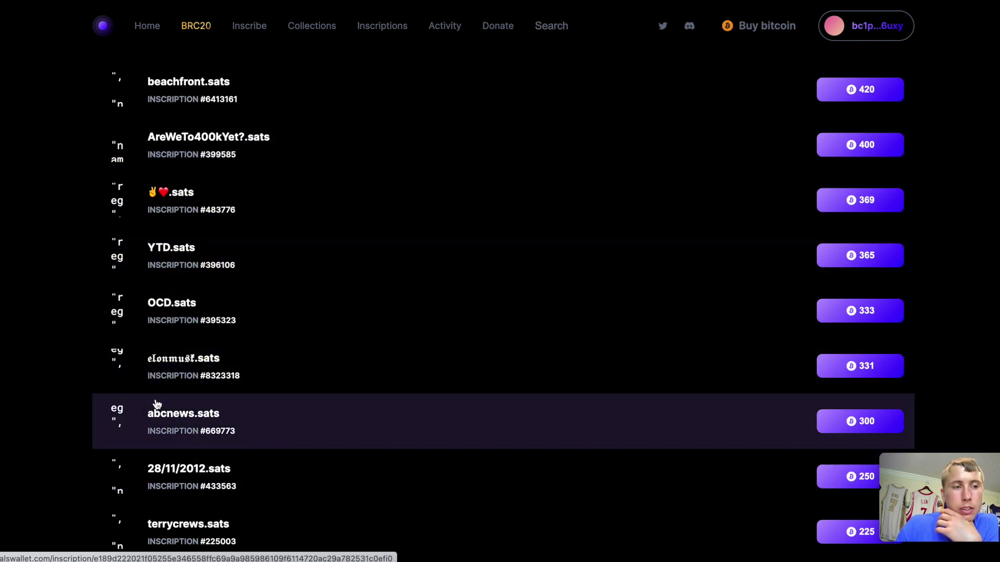
left_click(837, 421)
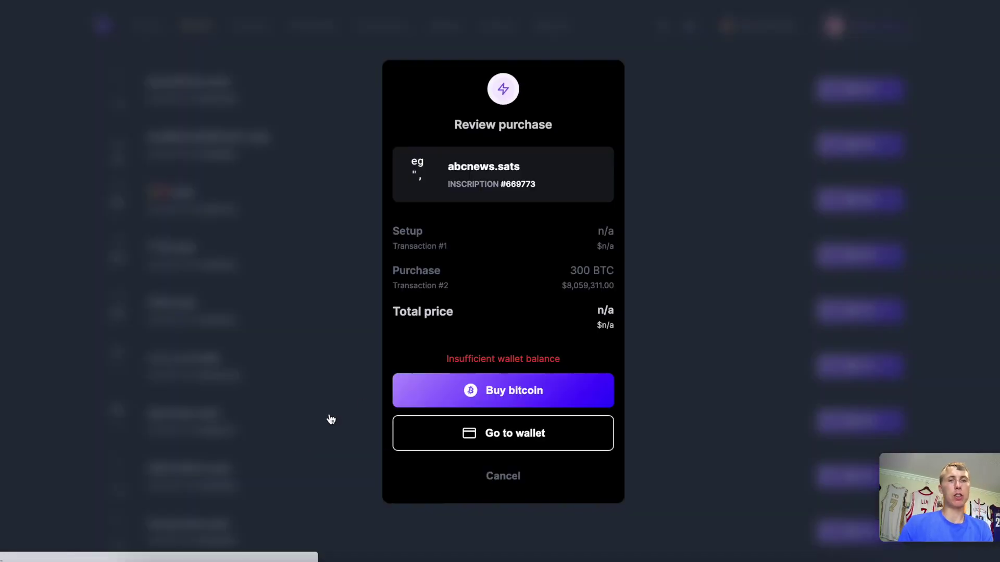
left_click(310, 440)
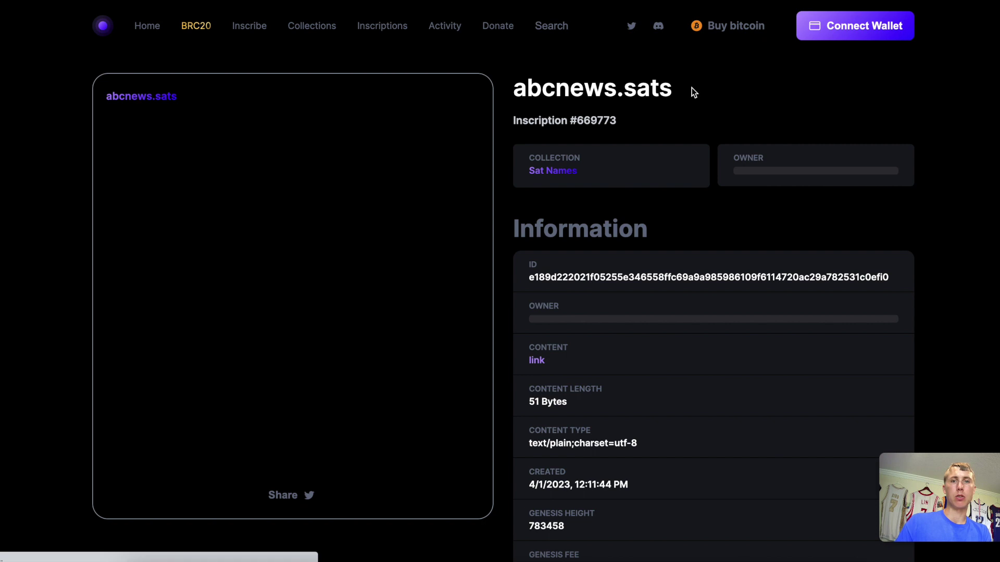
Copy the abcnews.sats name and select the old gm.sats text in the Sats Names search.
left_click_drag(689, 88, 520, 93)
key("ctrl+c")
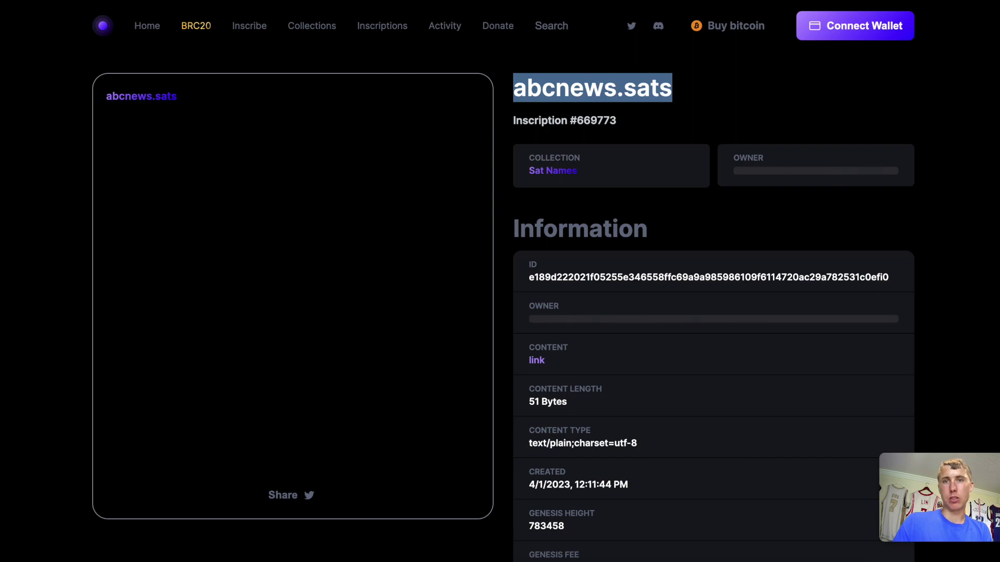
left_click(723, 5)
left_click_drag(231, 58, 196, 59)
Search Sats Names for abcnews.sats and check its timestamp, Sat, 01 Apr 2023 12:11:44 GMT.
key("ctrl+v")
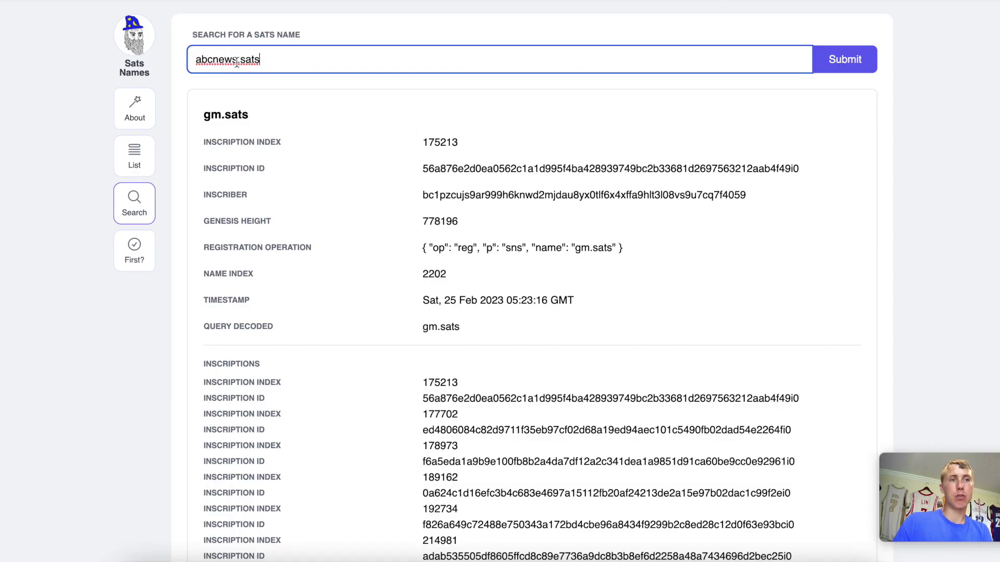
left_click(820, 69)
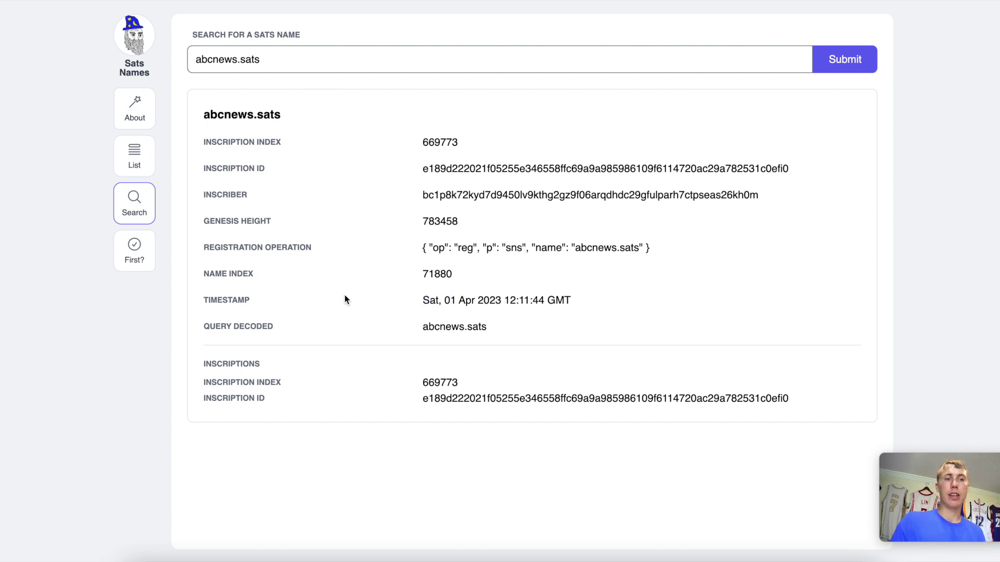
left_click_drag(345, 300, 646, 318)
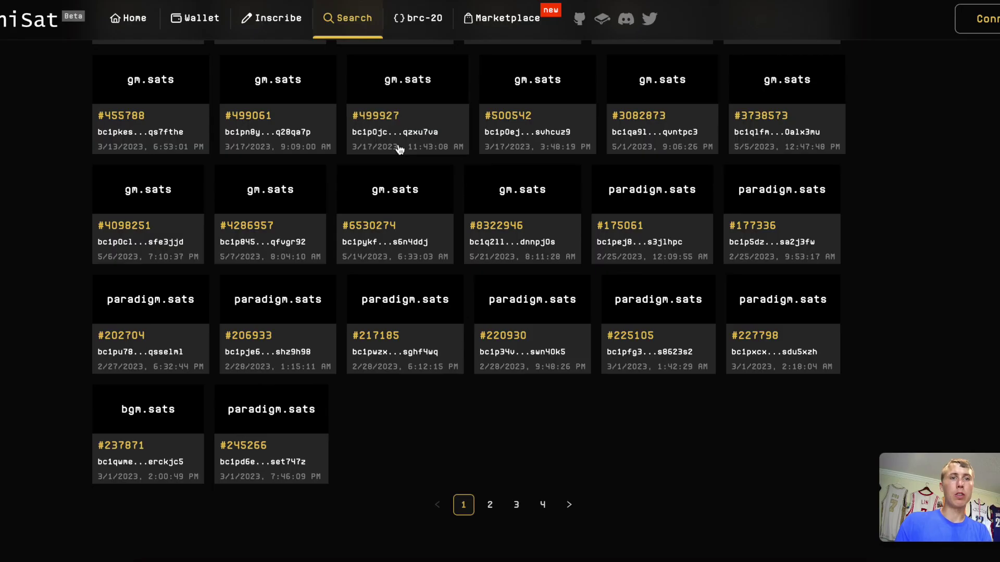
scroll(383, 94, "up", 15)
Search abcnews.sats in UniSat's .sats tab, finding the single inscription #669773.
scroll(358, 225, "down", 2)
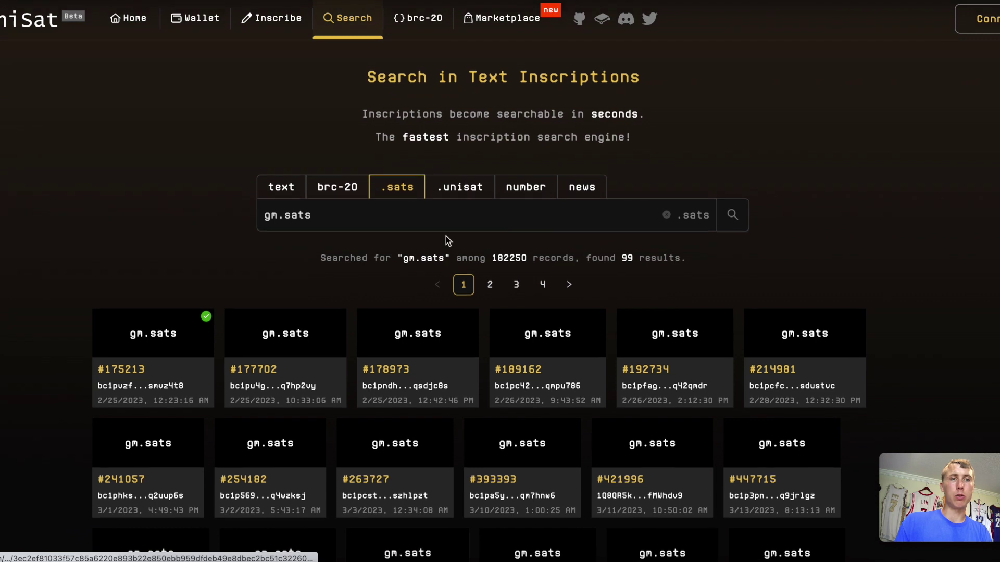
triple_click(358, 217)
type("abcnews.sats")
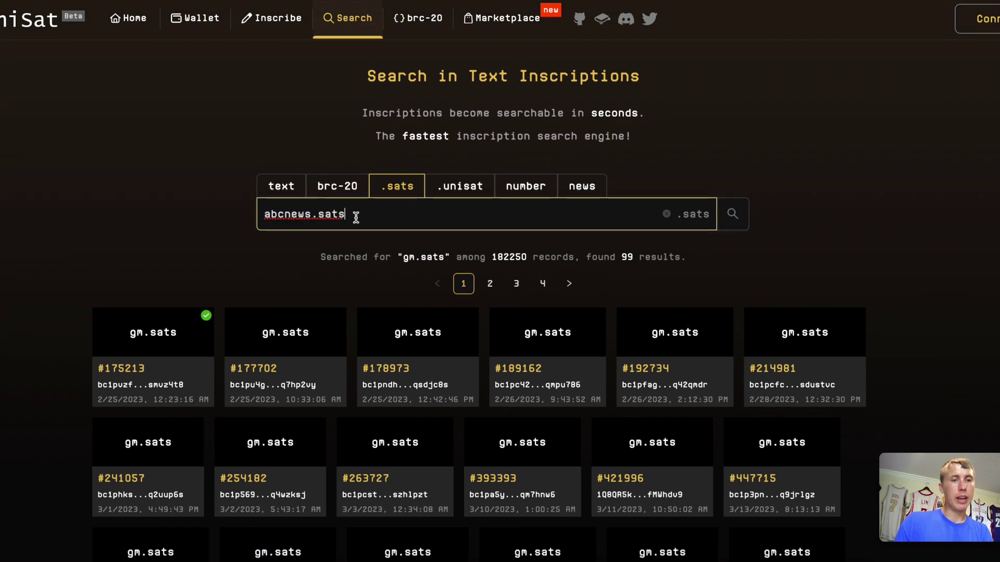
key("Return")
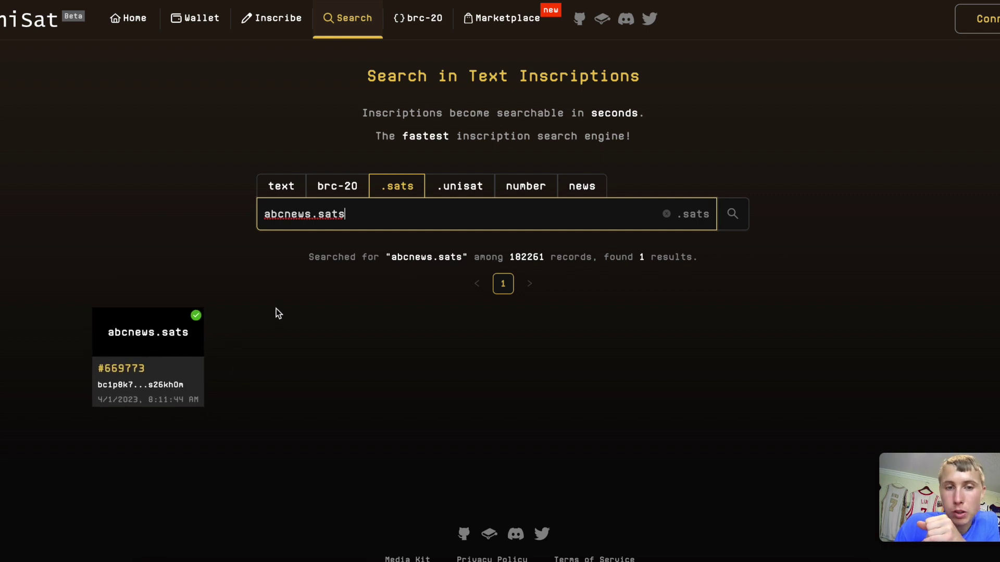
Search btc.sats and open the earliest result, inscription #175079.
triple_click(331, 218)
type("b")
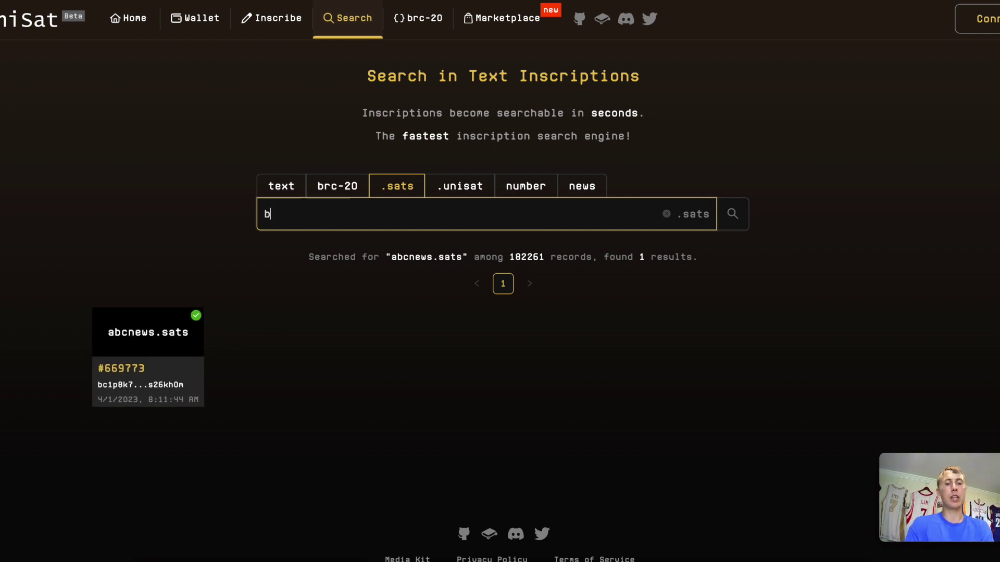
type("tc.sats")
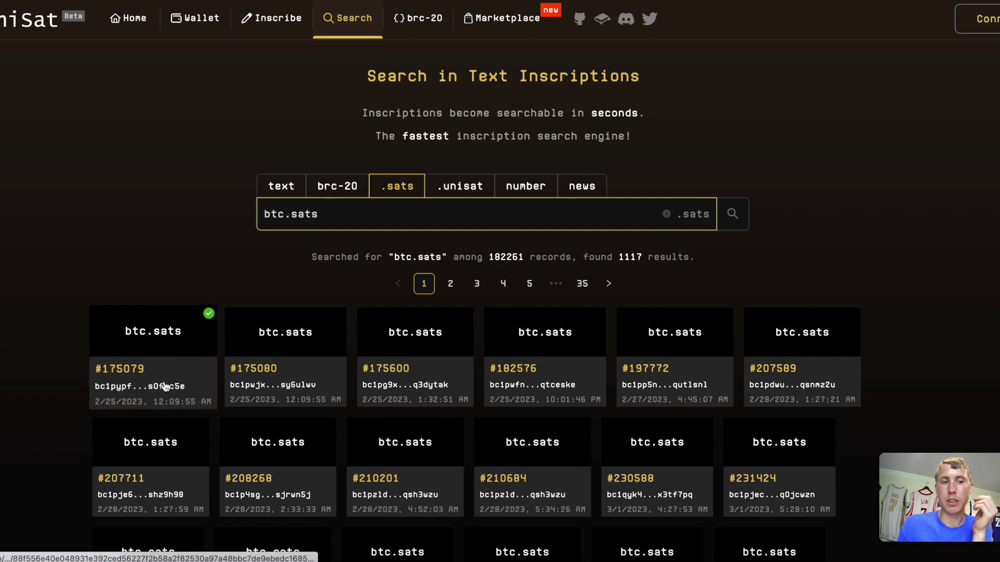
left_click(151, 348)
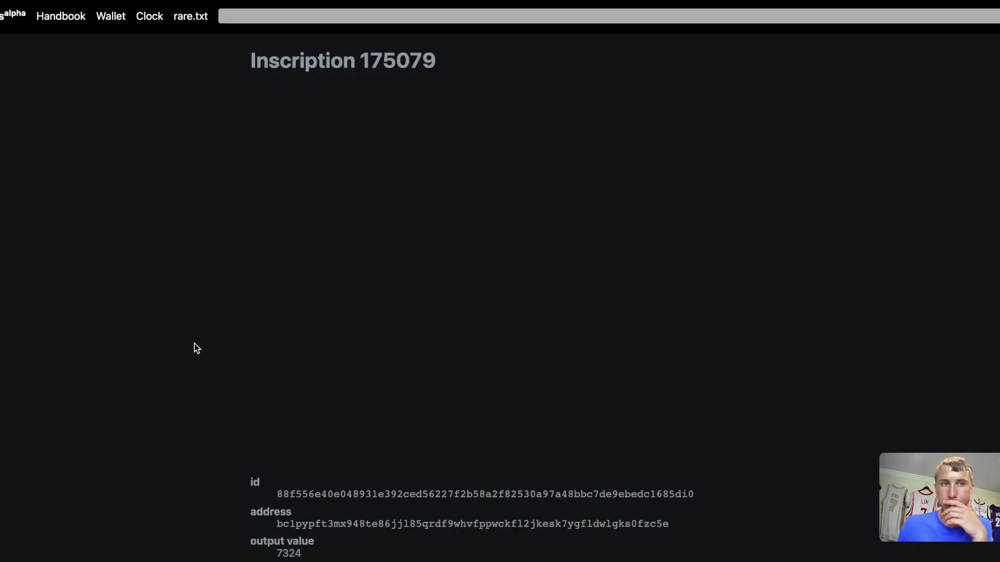
scroll(476, 391, "down", 2)
scroll(476, 389, "down", 5)
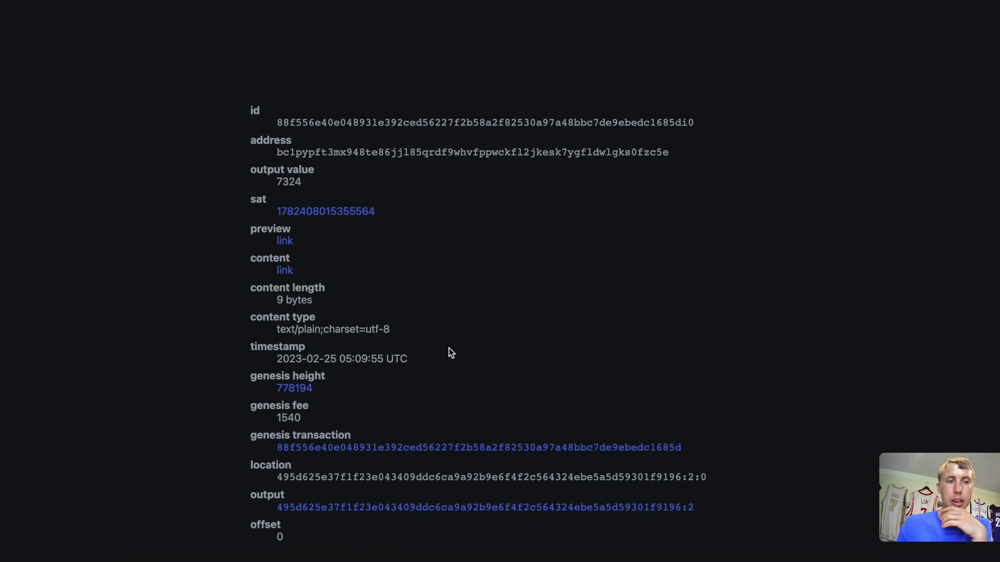
left_click_drag(417, 362, 263, 353)
left_click(419, 371)
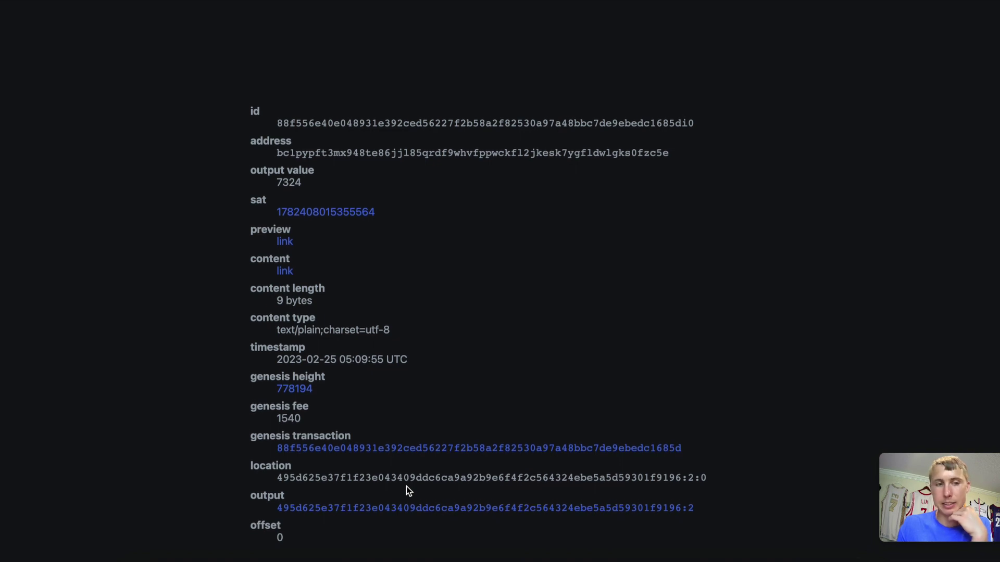
scroll(406, 486, "down", 1)
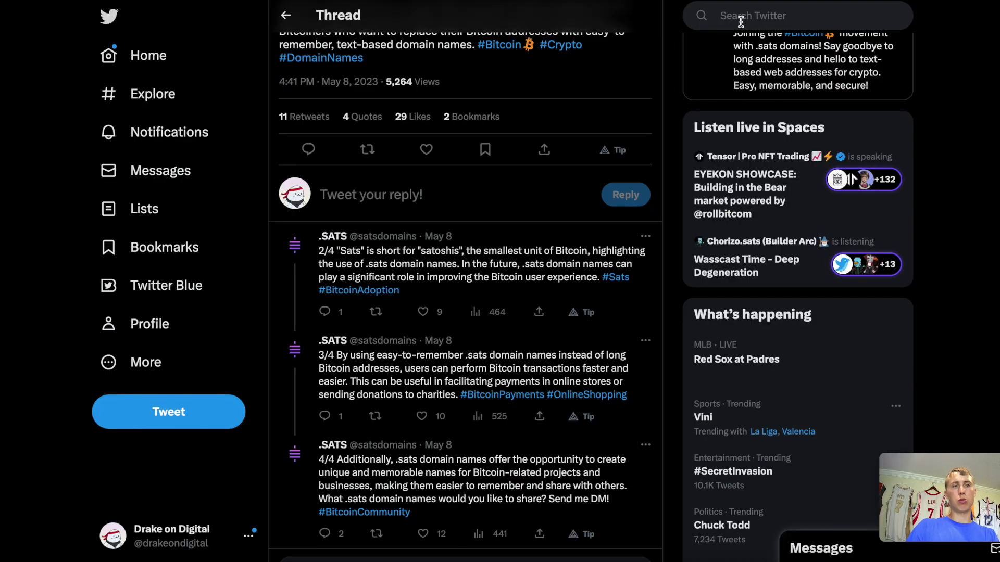
Enter 'ordinals wallet' in Twitter's search box.
left_click(740, 20)
type("ordinals")
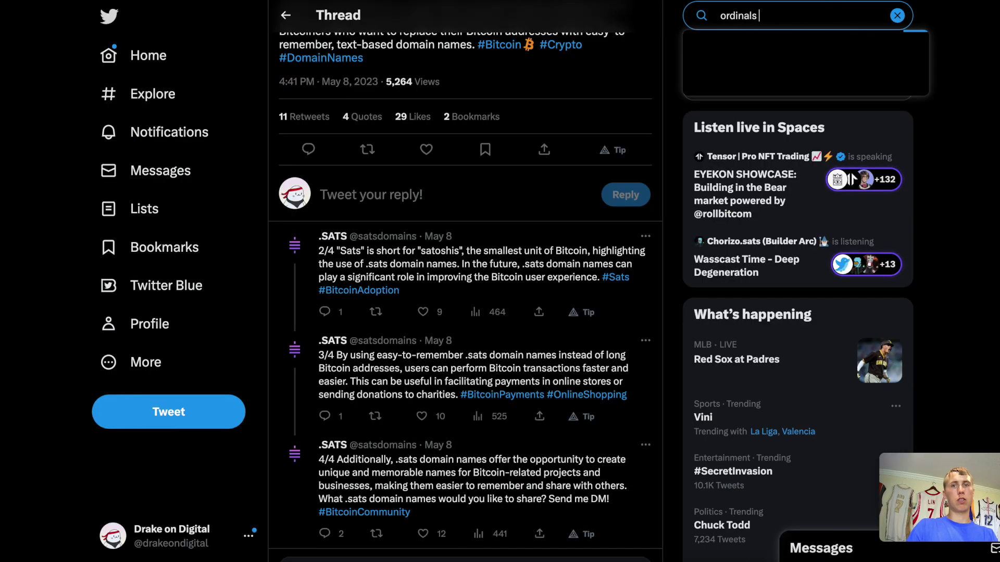
type(" wallet")
Run the Twitter search for 'ordinals wallet', then go to UniSat's brc-20 token overview.
key("Return")
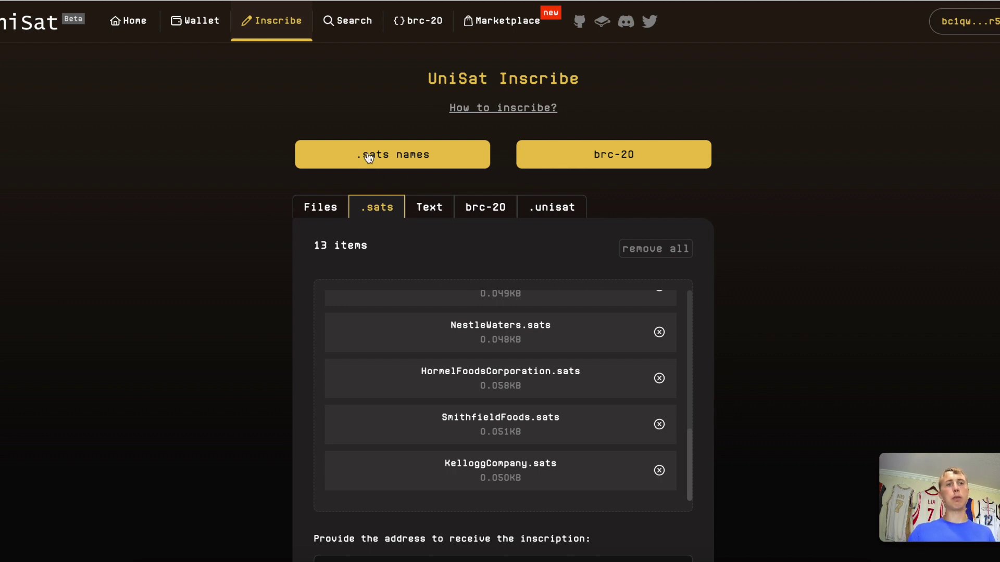
left_click(435, 26)
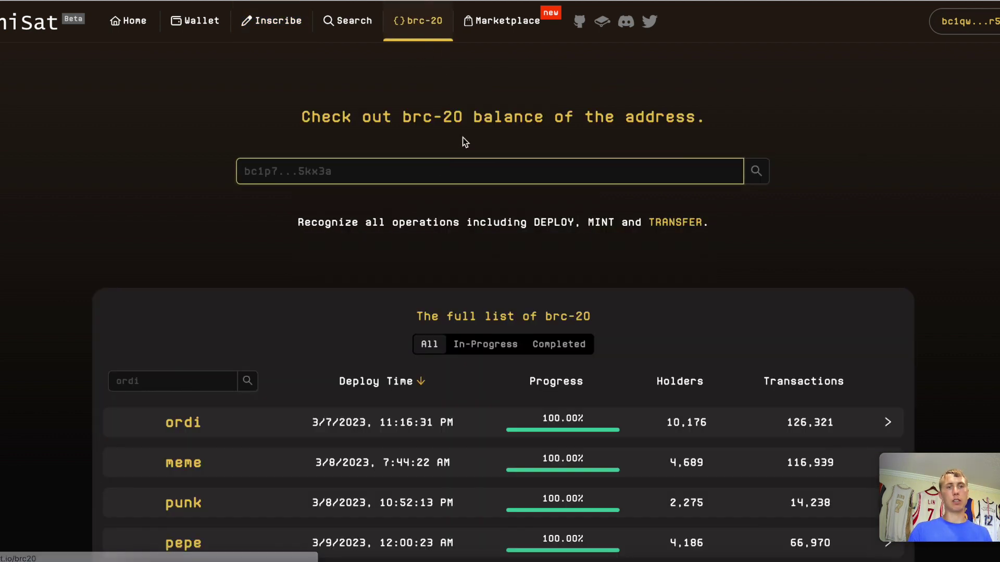
Return to the UniSat inscribe order and scroll through its 13 .sats name files.
left_click(460, 177)
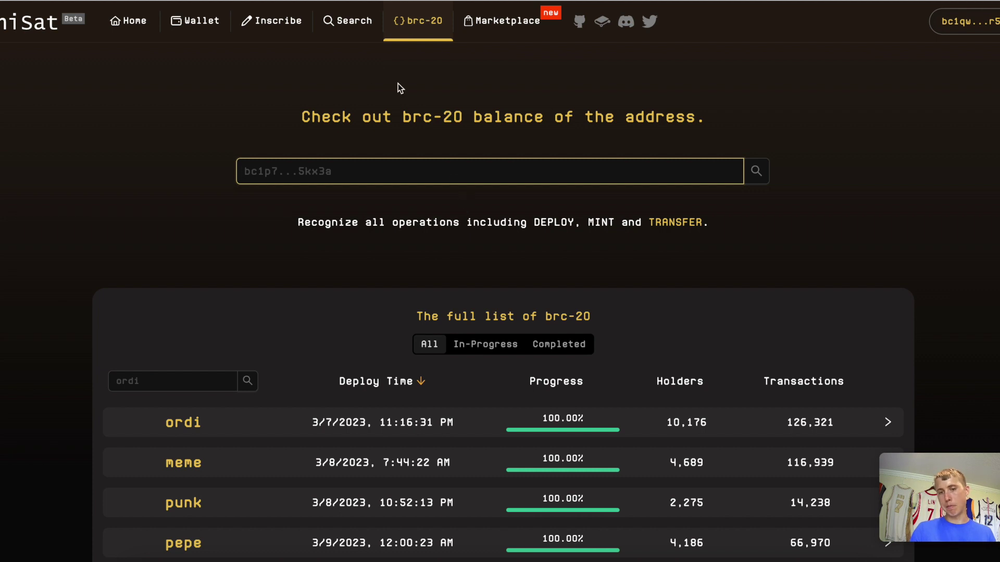
left_click(269, 23)
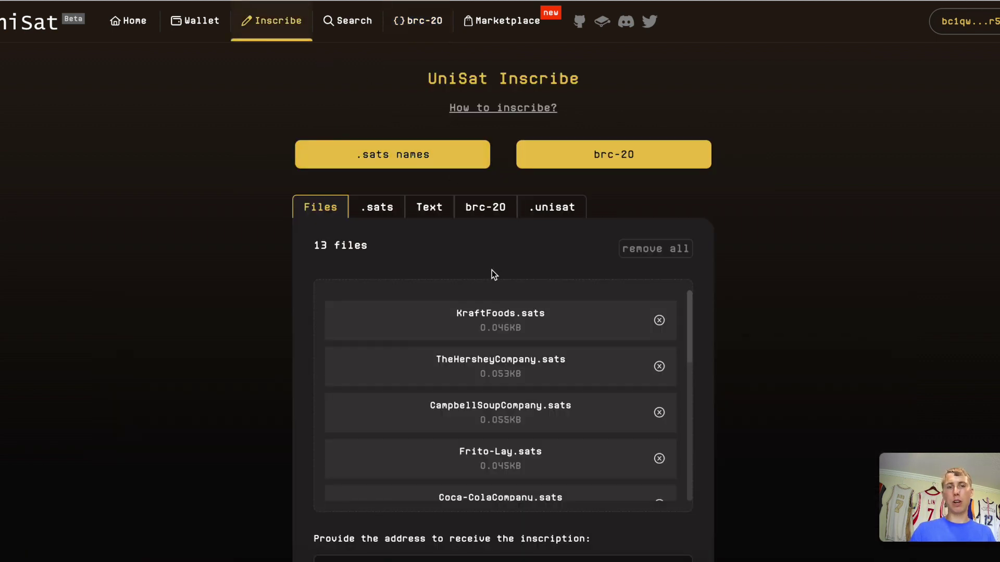
scroll(519, 396, "down", 15)
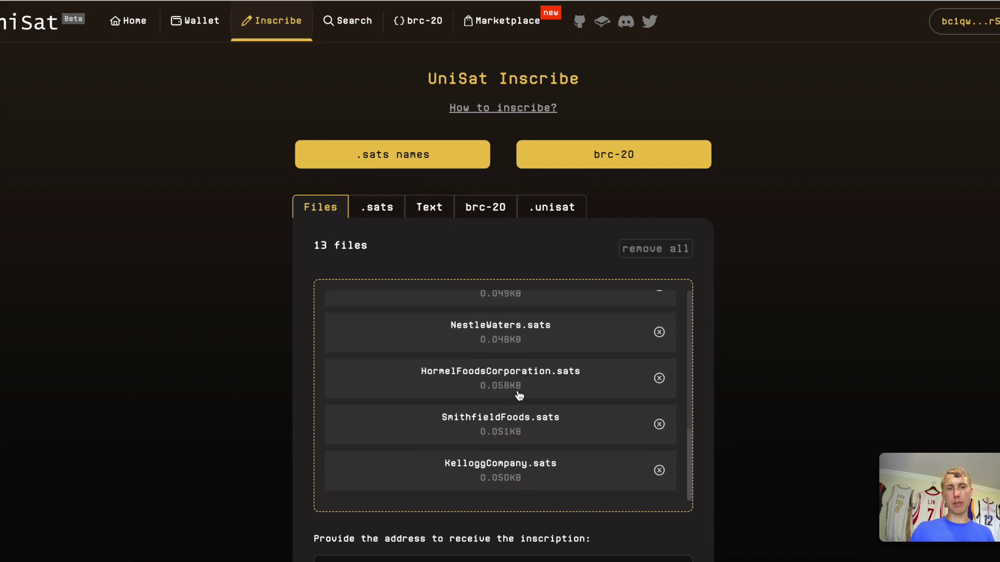
scroll(518, 391, "up", 12)
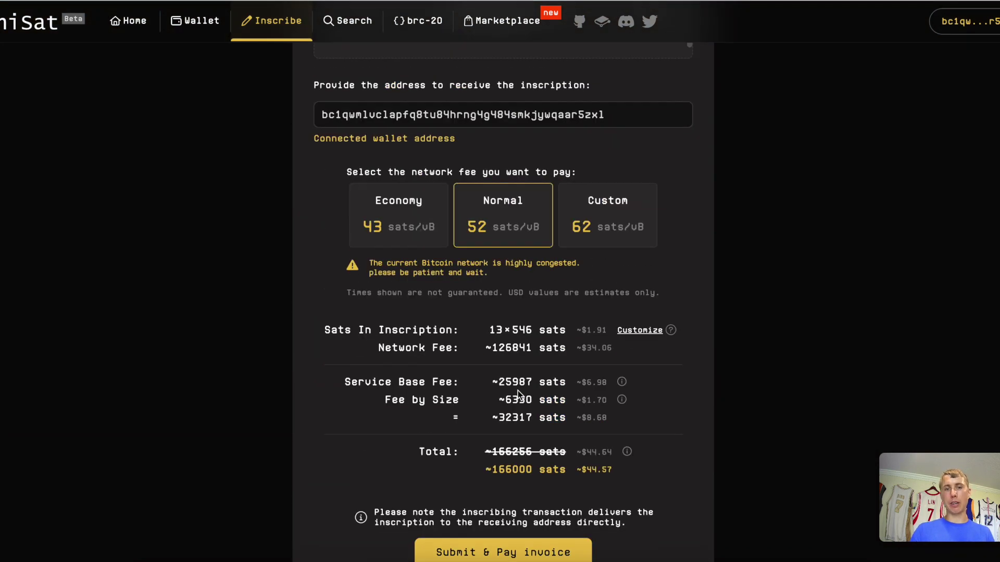
scroll(517, 390, "down", 1)
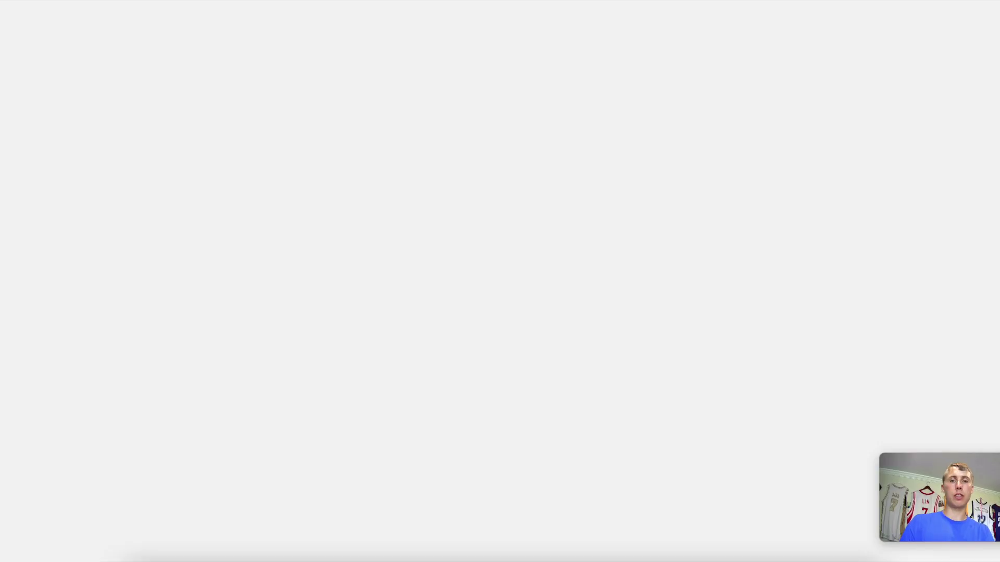
Open Proverbs 10 (NIV) on Bible Gateway from 'prov' and scroll through the verses.
type("prov")
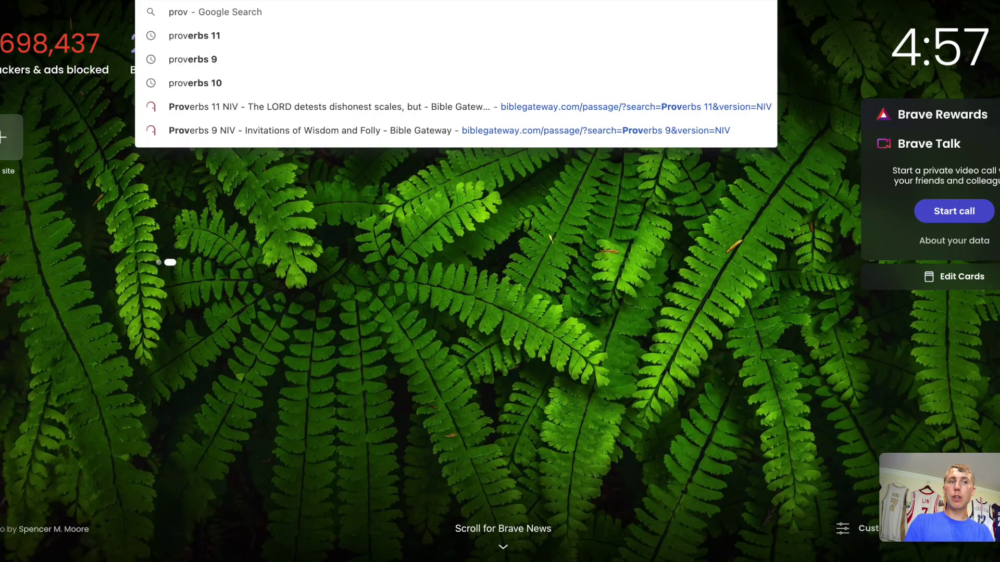
key("Escape")
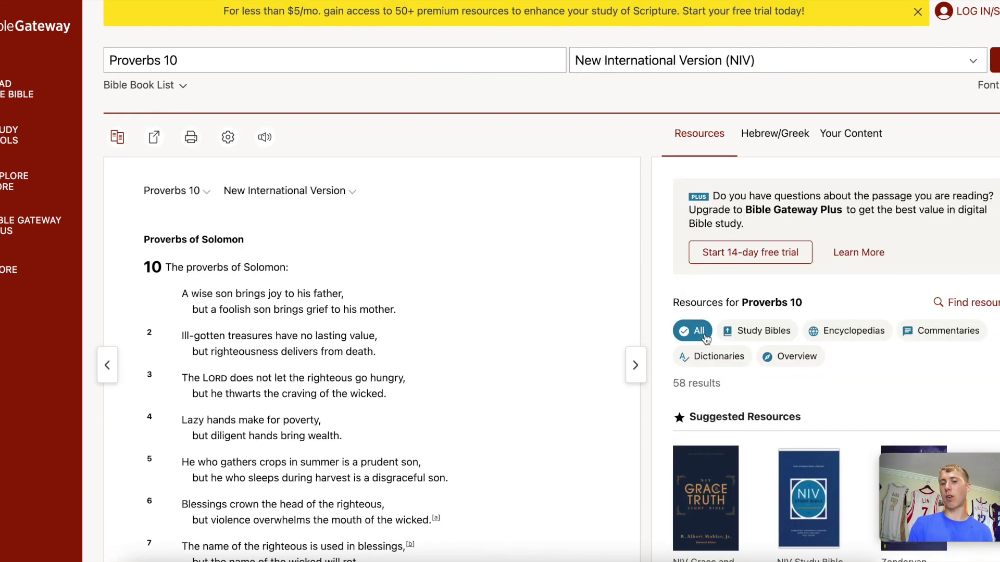
scroll(630, 370, "down", 3)
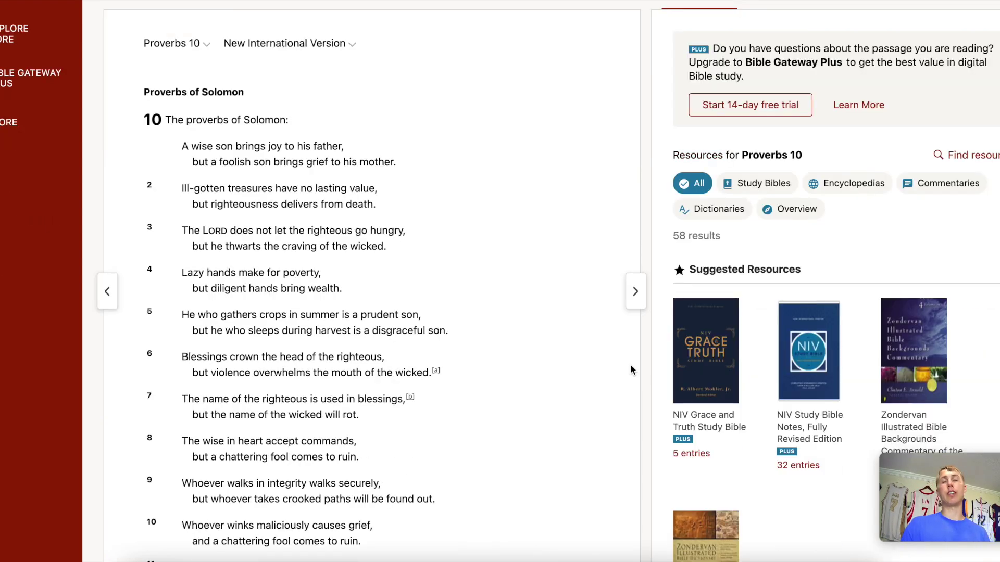
scroll(631, 370, "down", 5)
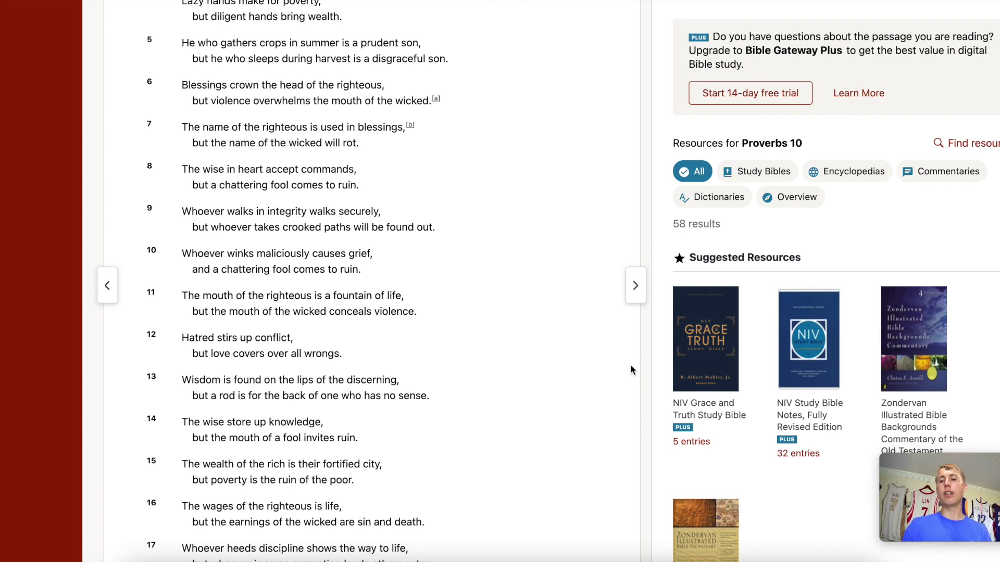
scroll(630, 370, "down", 3)
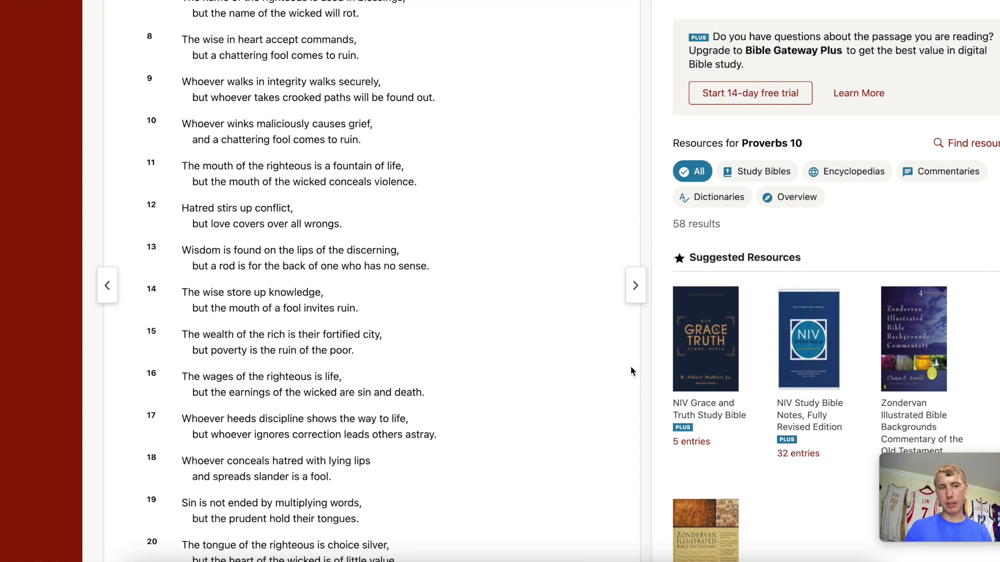
scroll(458, 346, "down", 3)
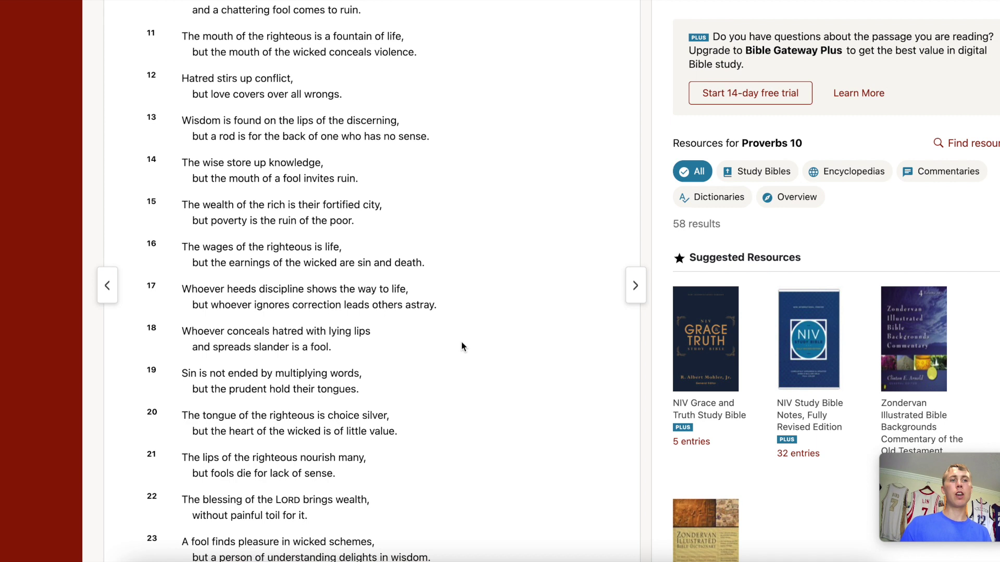